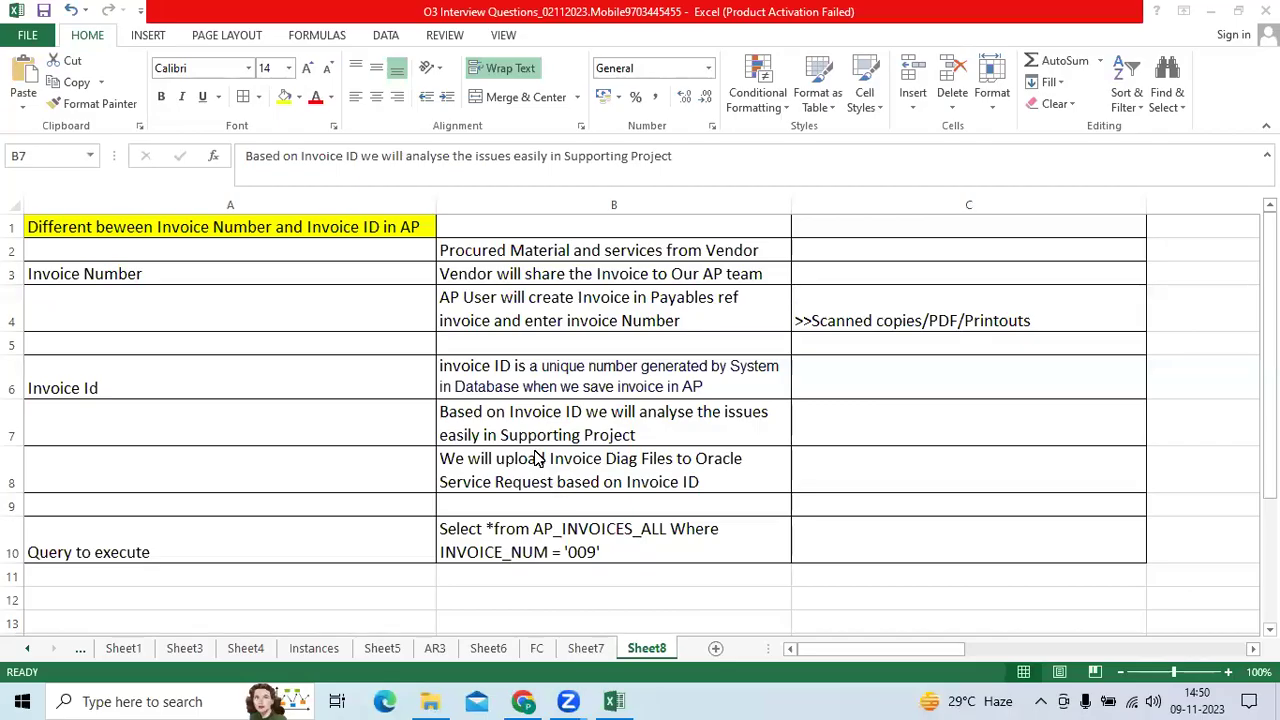
Step: Review the Invoice Number notes in Sheet8, switch to Oracle Fusion in Chrome and examine the number of the open invoice 009
left_click(120, 232)
left_click_drag(150, 230, 849, 534)
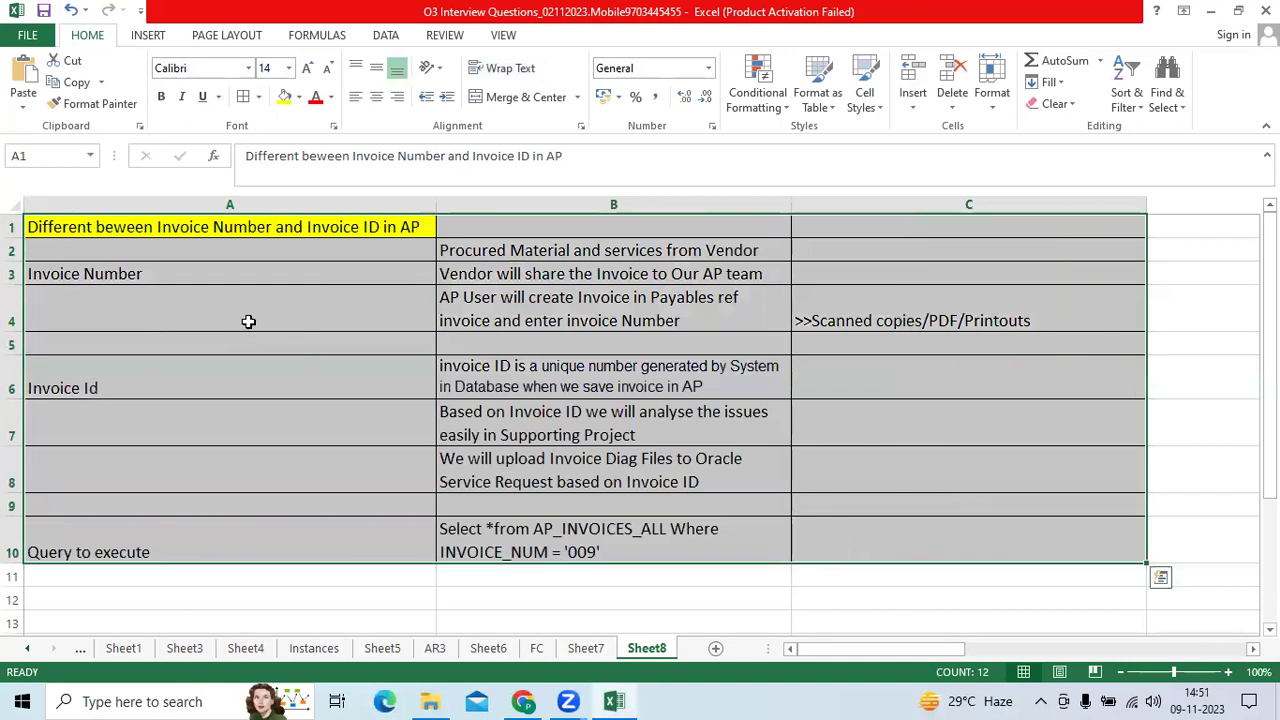
left_click(161, 277)
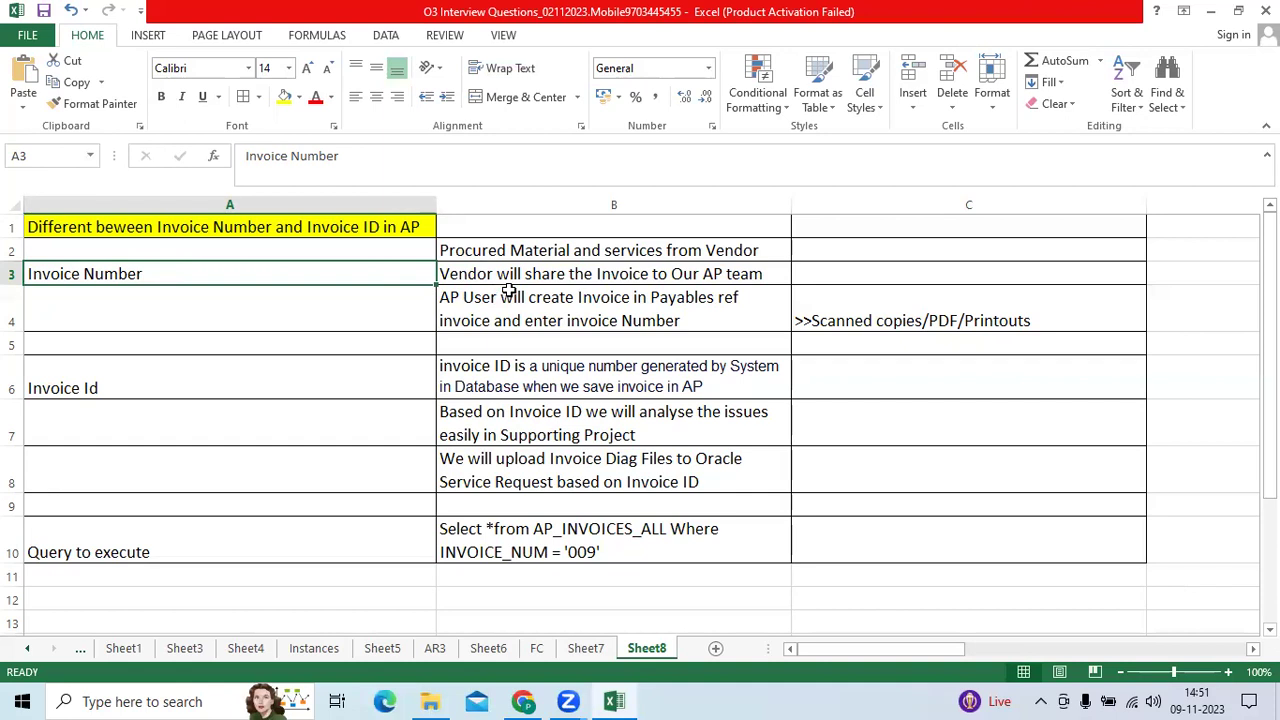
left_click(505, 302)
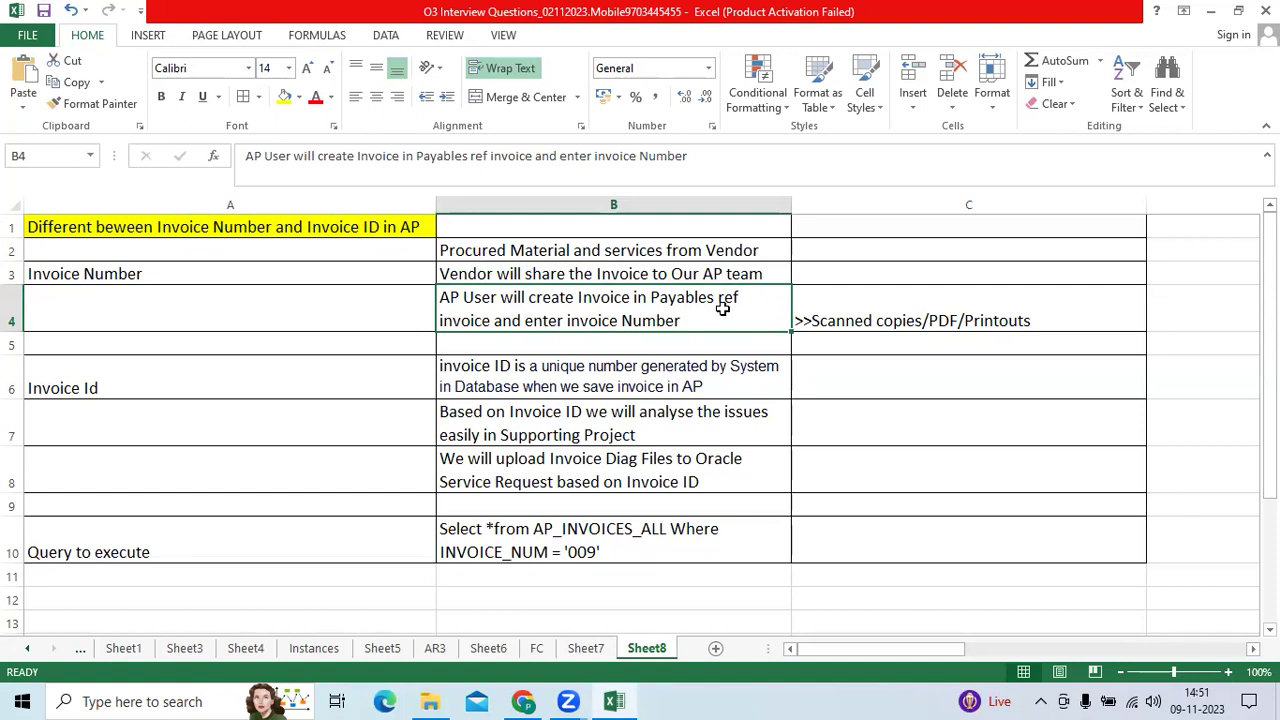
left_click(831, 315)
left_click(523, 701)
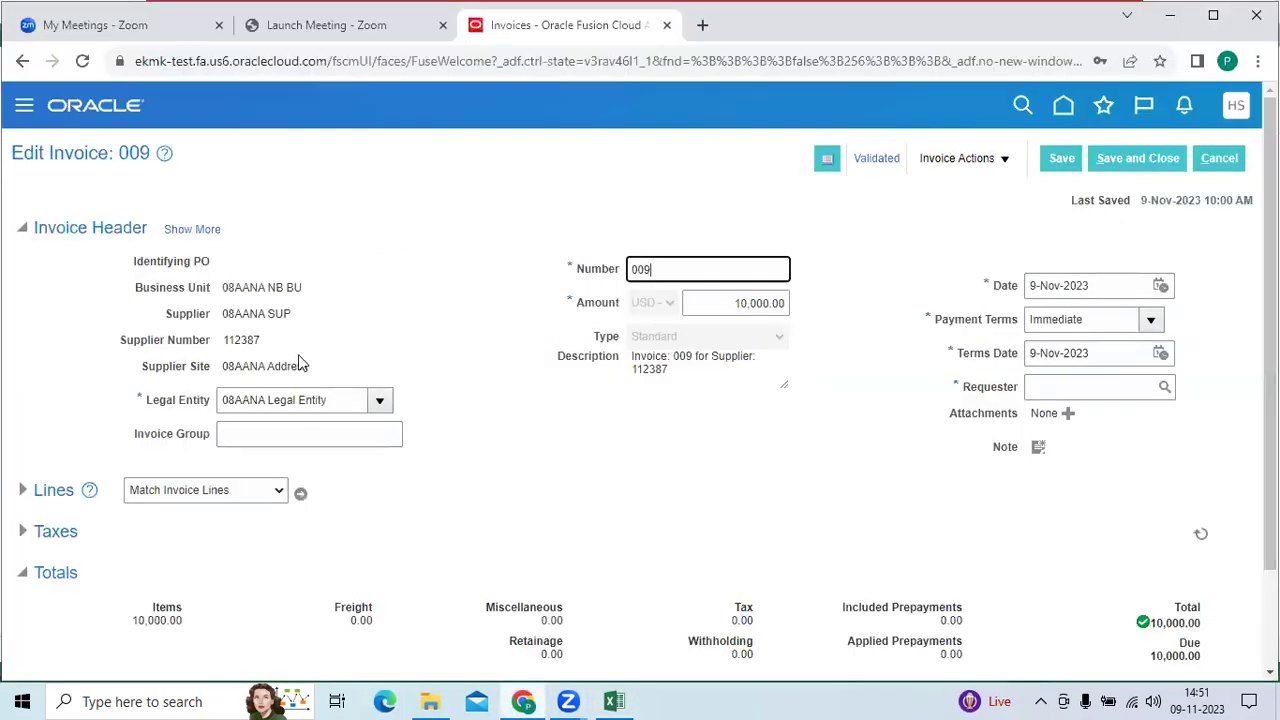
left_click(432, 407)
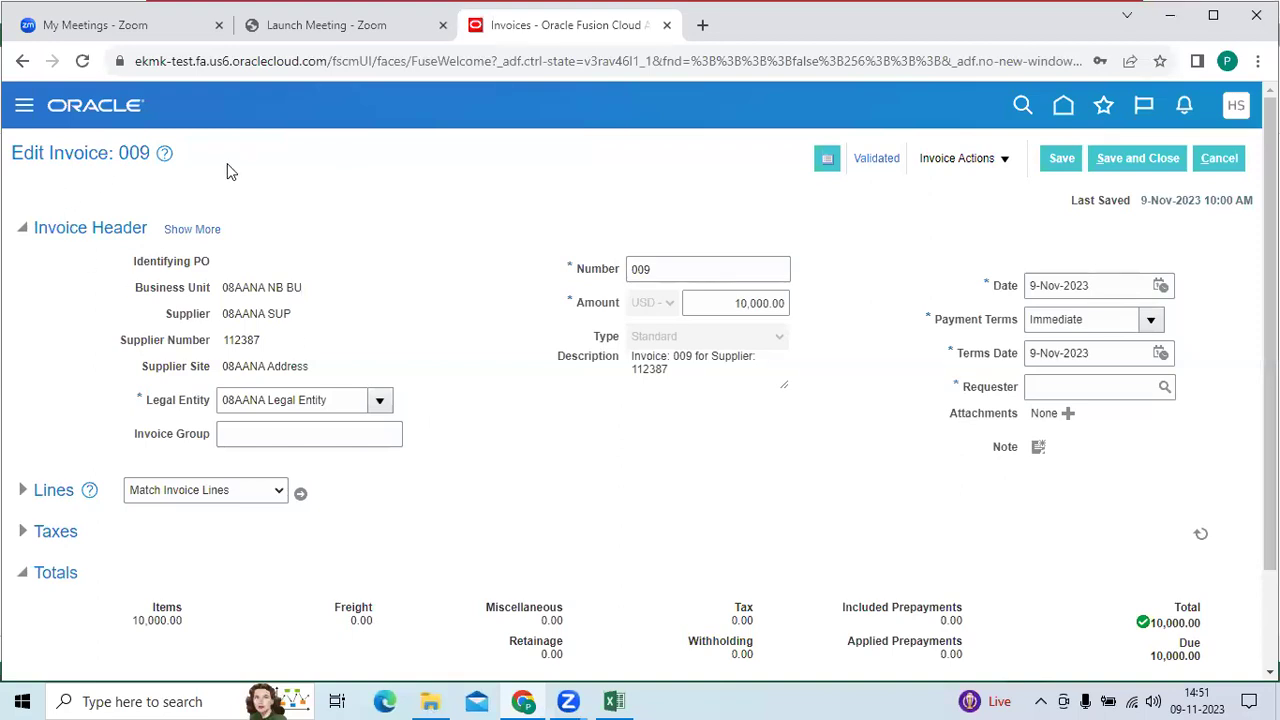
left_click_drag(118, 152, 152, 153)
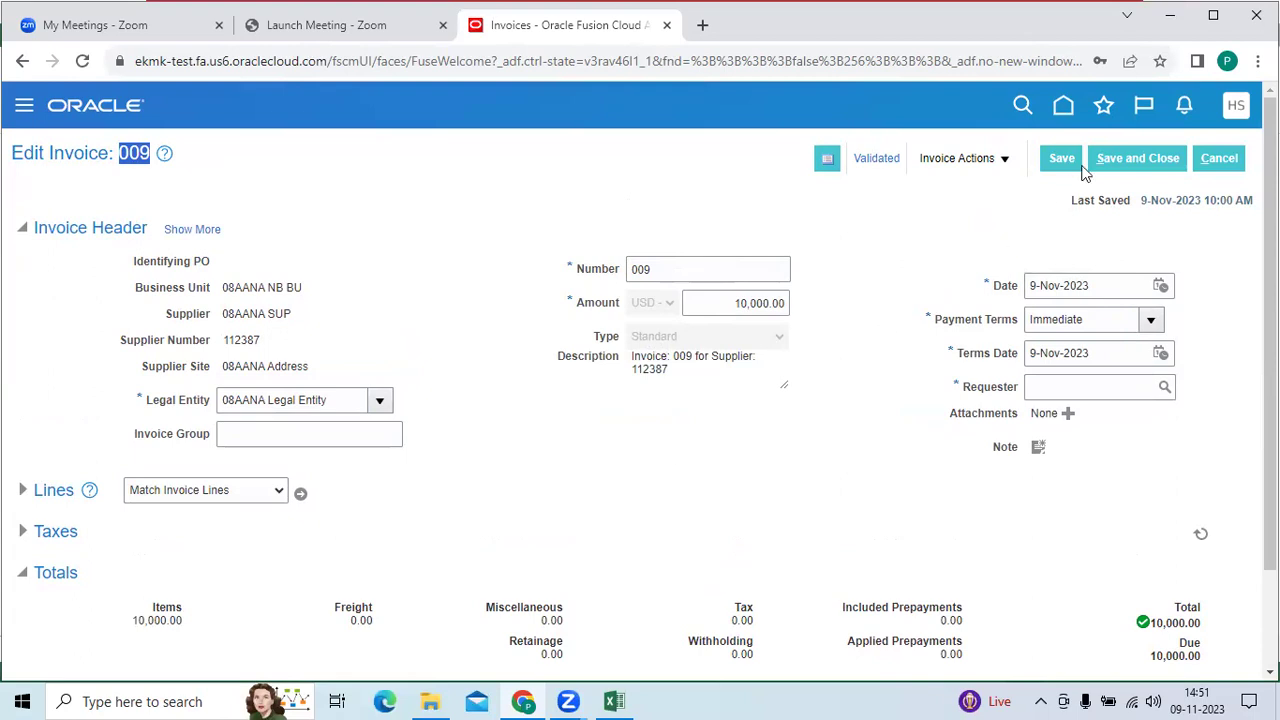
Step: Save and close invoice 009, and open the Reports and Analytics catalog
left_click(1112, 158)
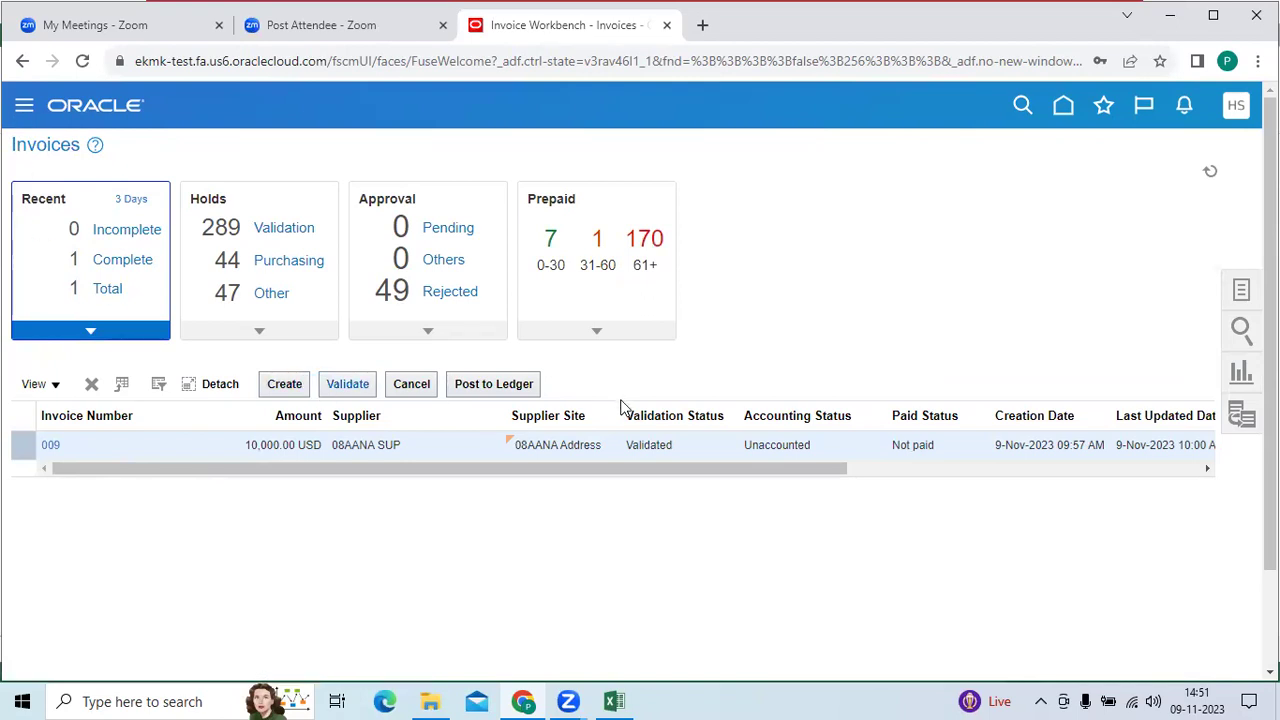
scroll(491, 500, "down", 12)
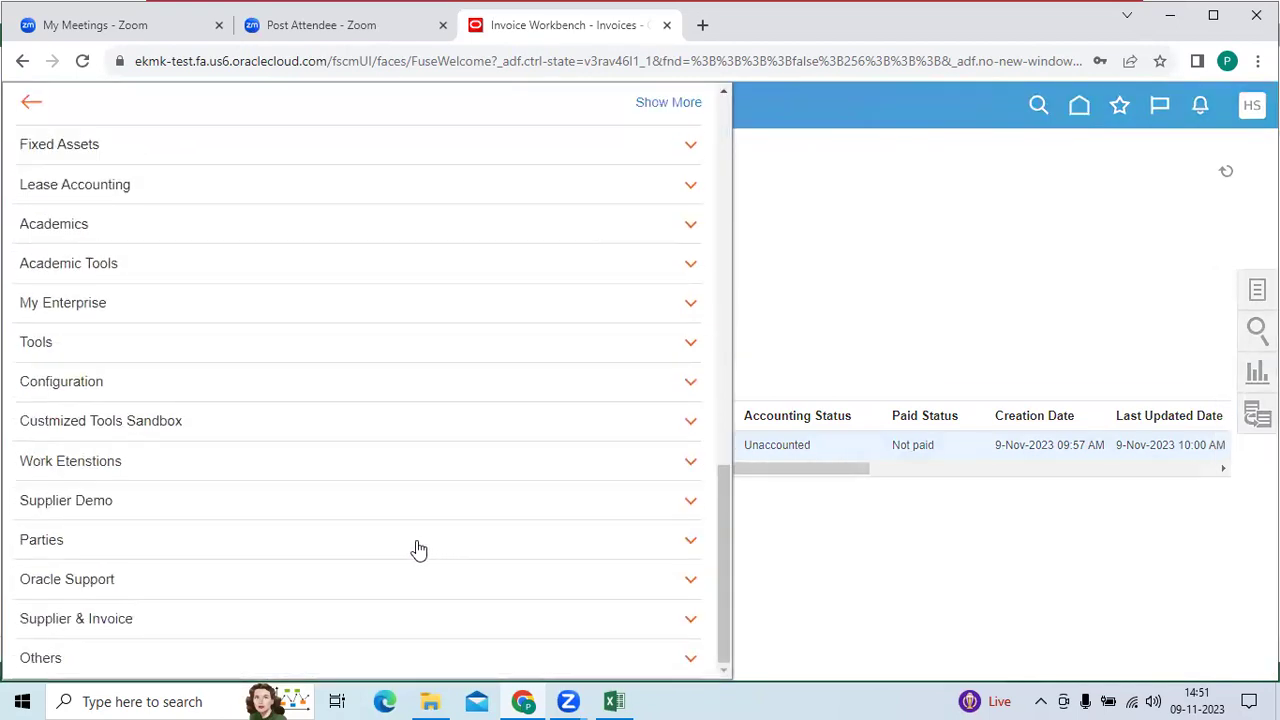
left_click(184, 343)
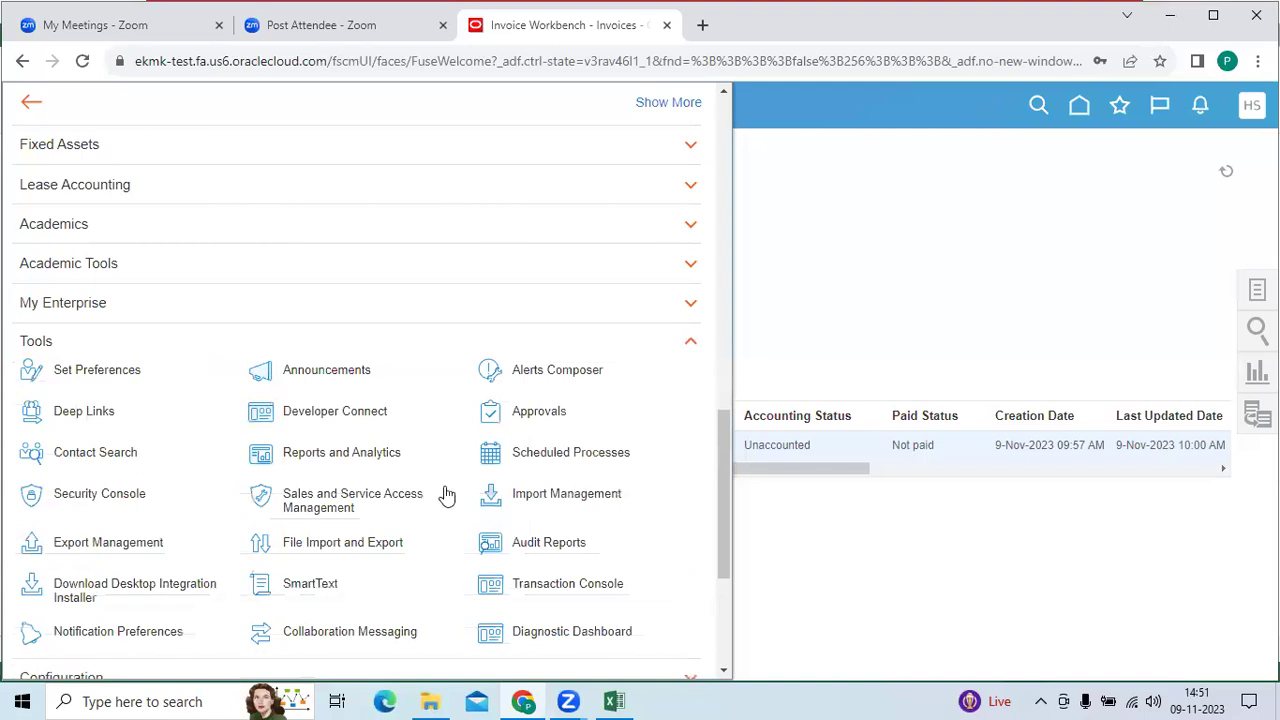
left_click(380, 492)
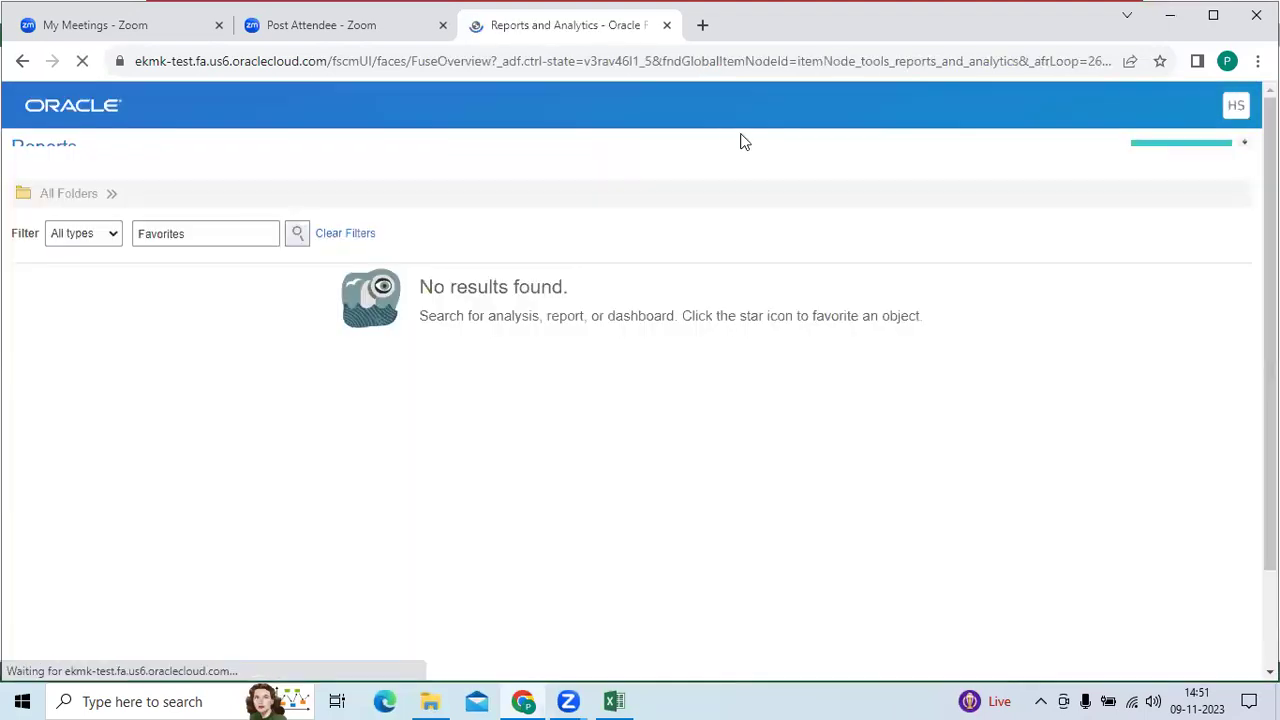
left_click(1184, 160)
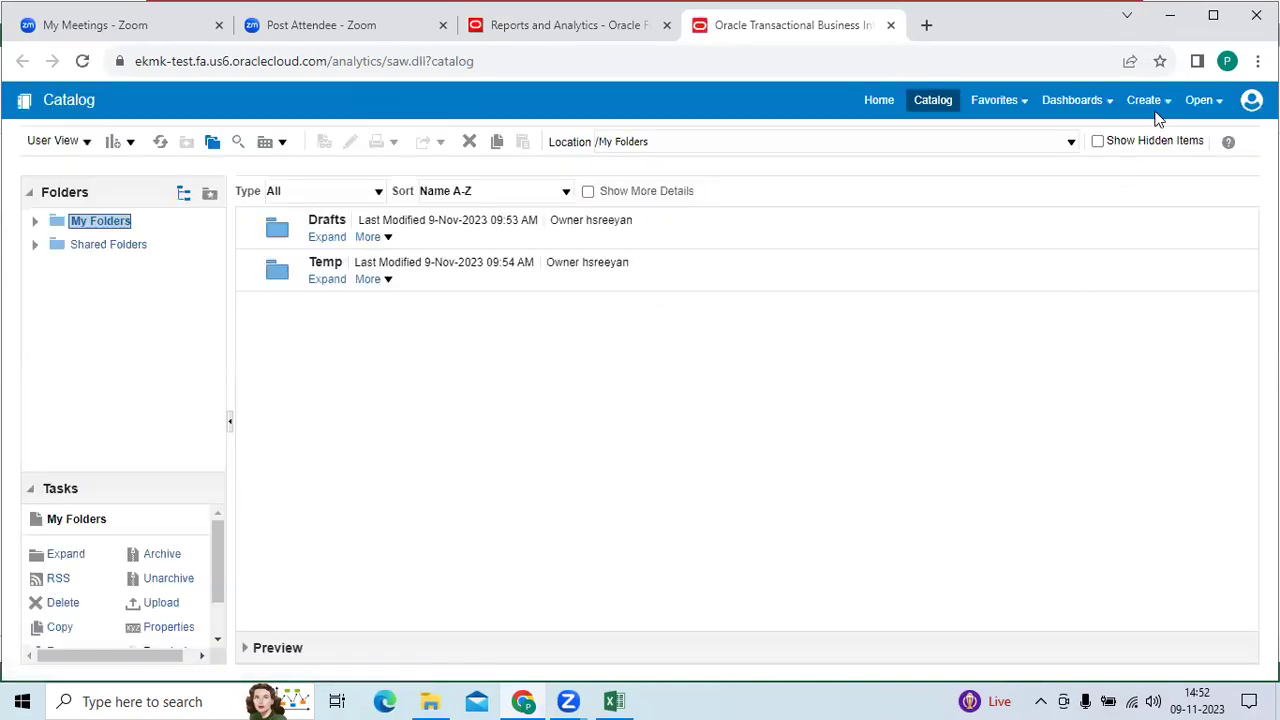
Step: Create a new data model and start a SQL Query data set in it
left_click(1168, 101)
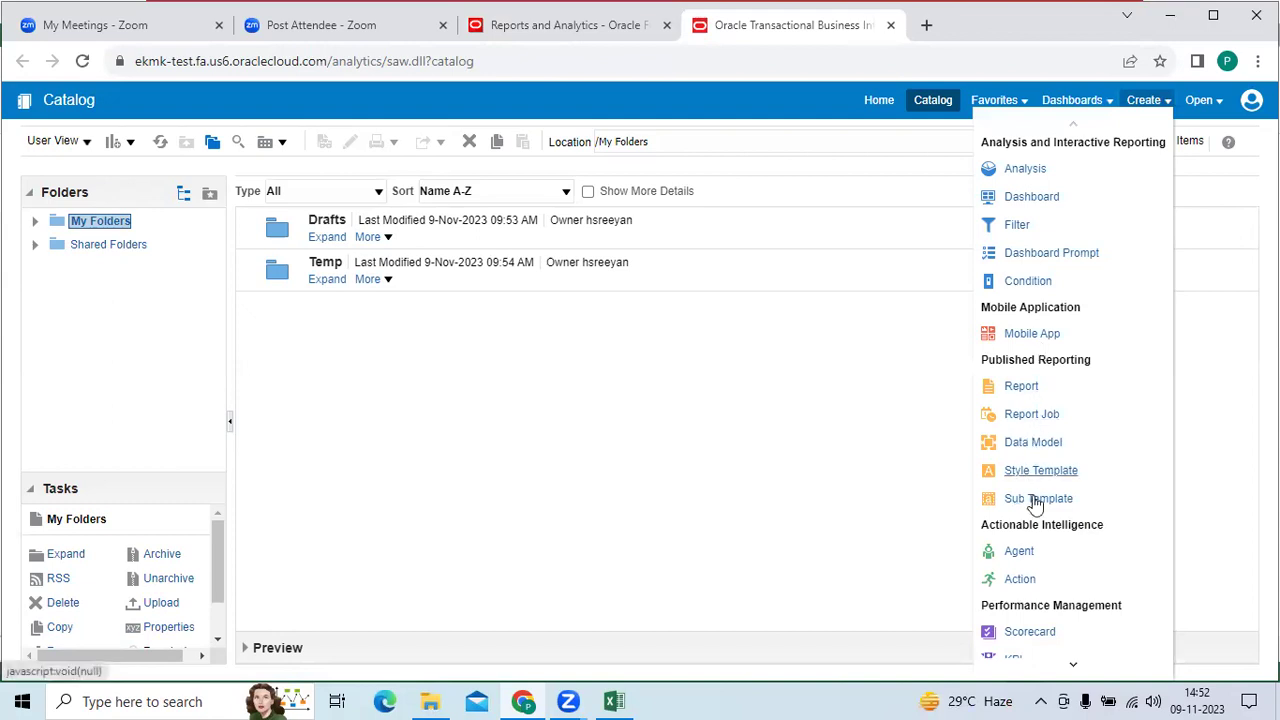
left_click(1034, 446)
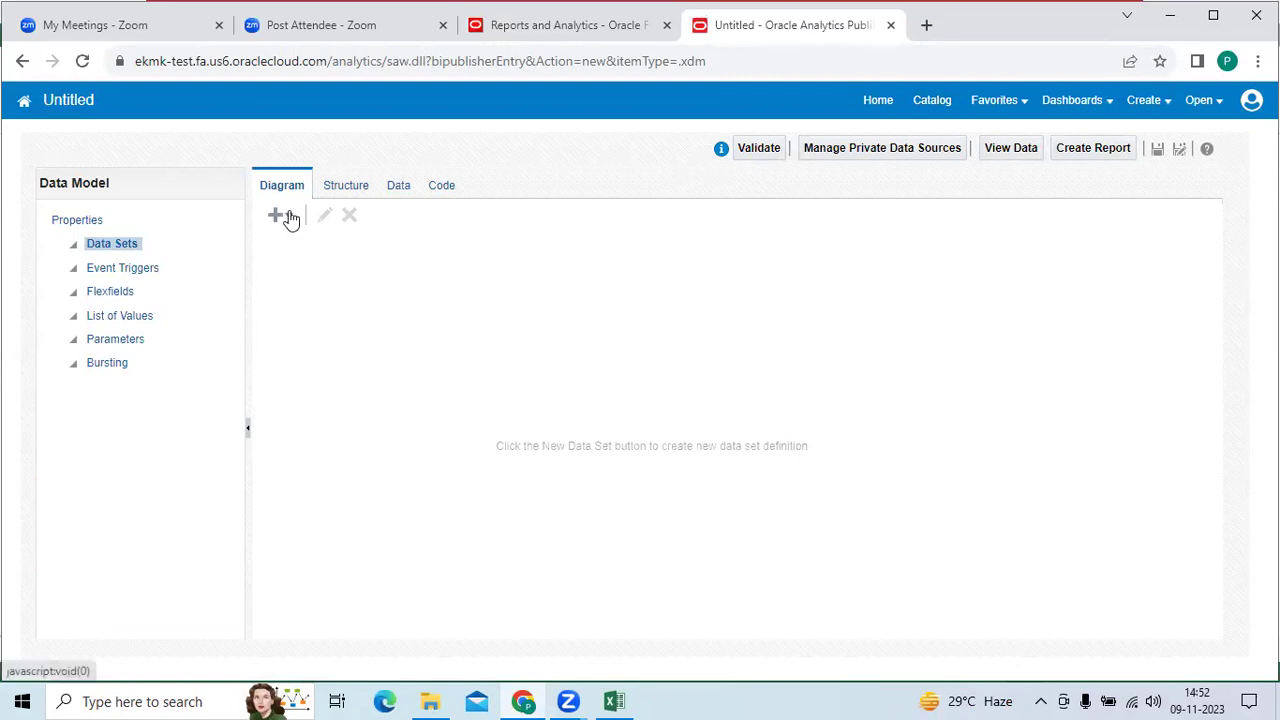
left_click(288, 217)
left_click(334, 247)
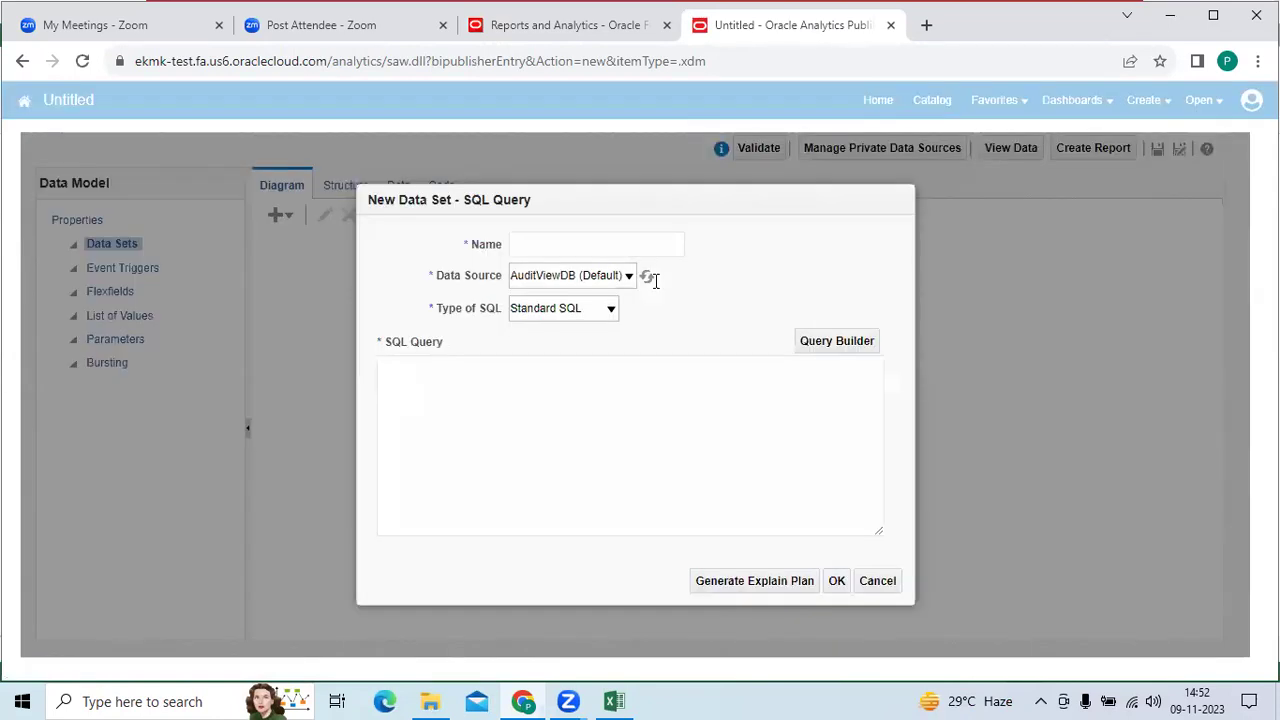
Step: Name the data set Dev Instance and set its data source to ApplicationDB_FSCM
left_click(605, 248)
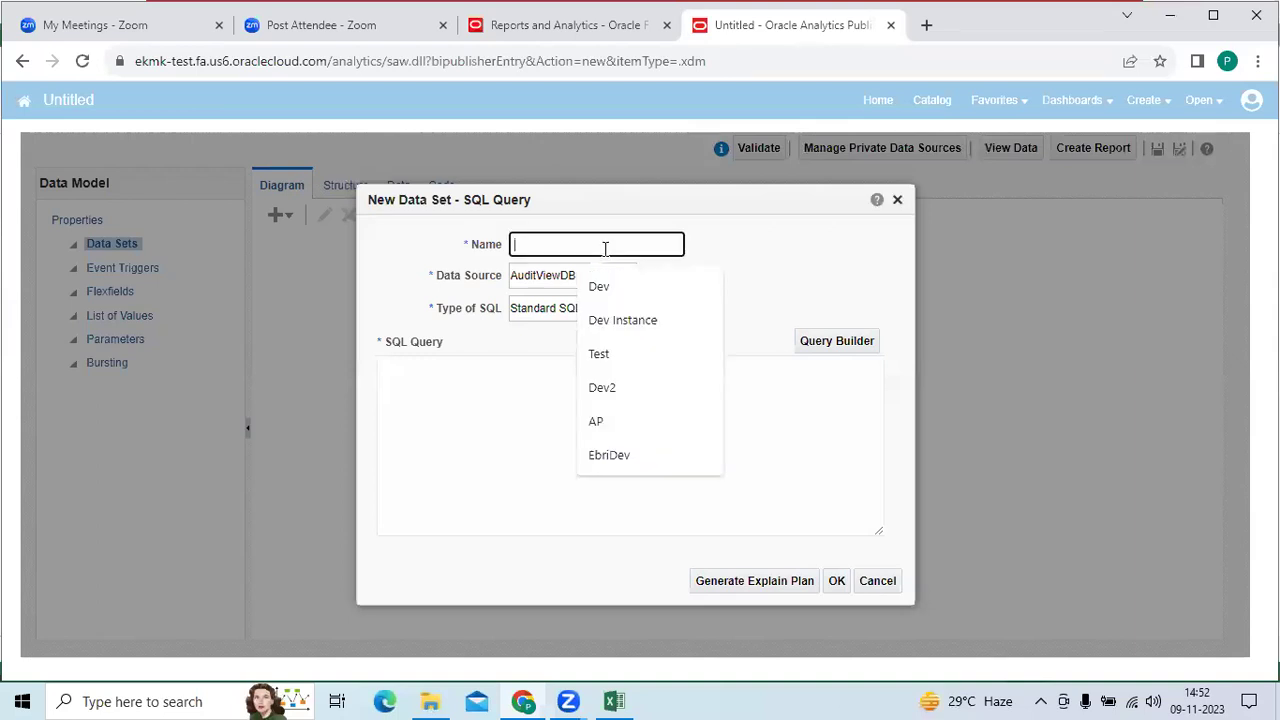
type("Dev Instance")
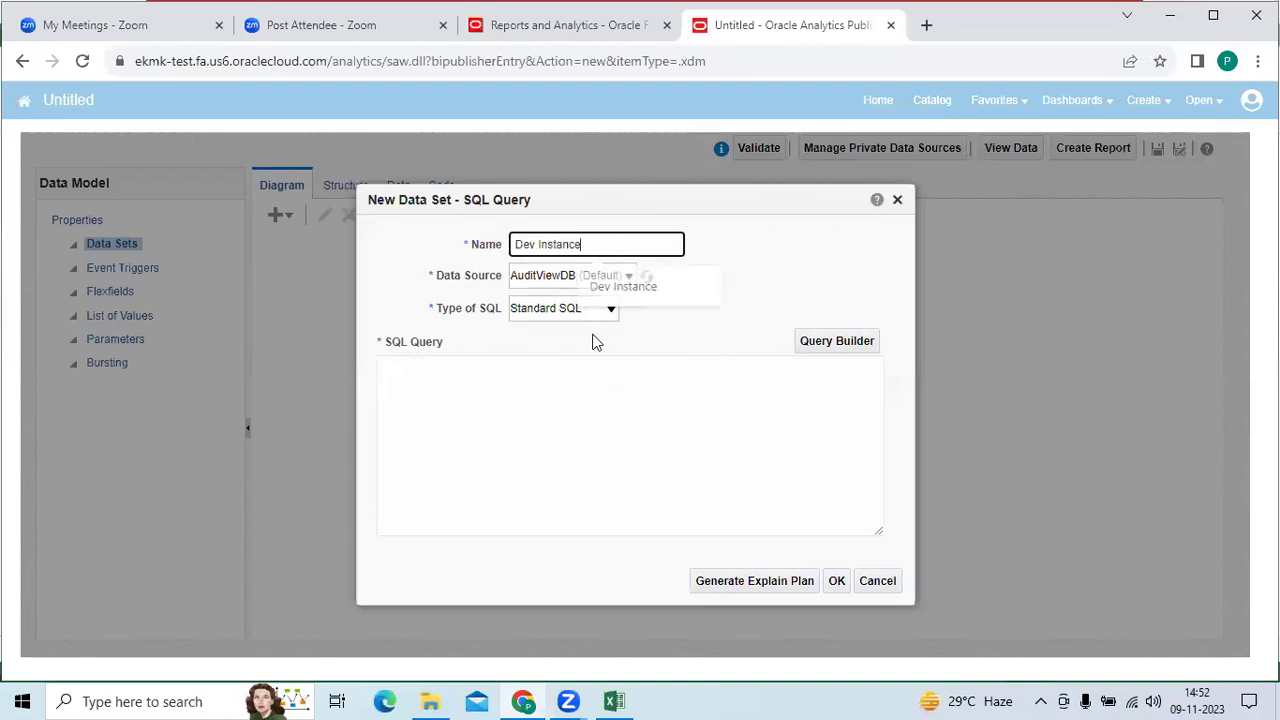
key("Tab")
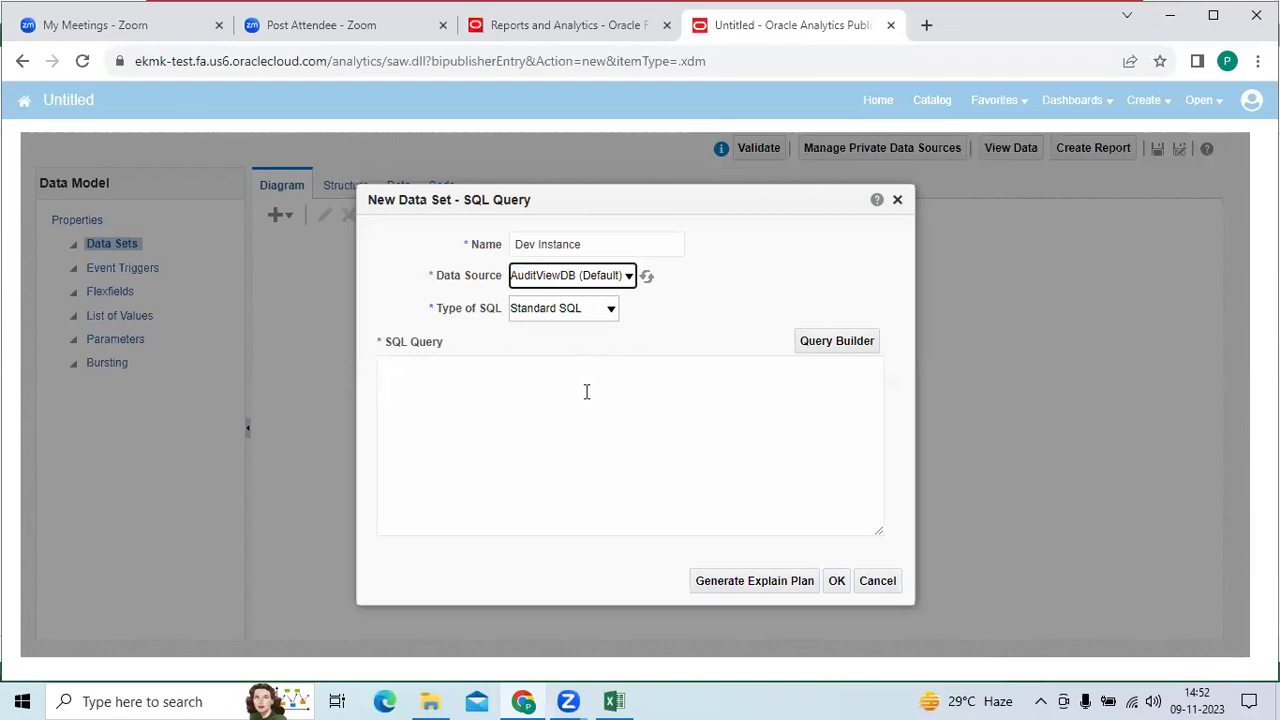
key("alt+Down")
key("Down")
key("Down")
key("Down")
key("Return")
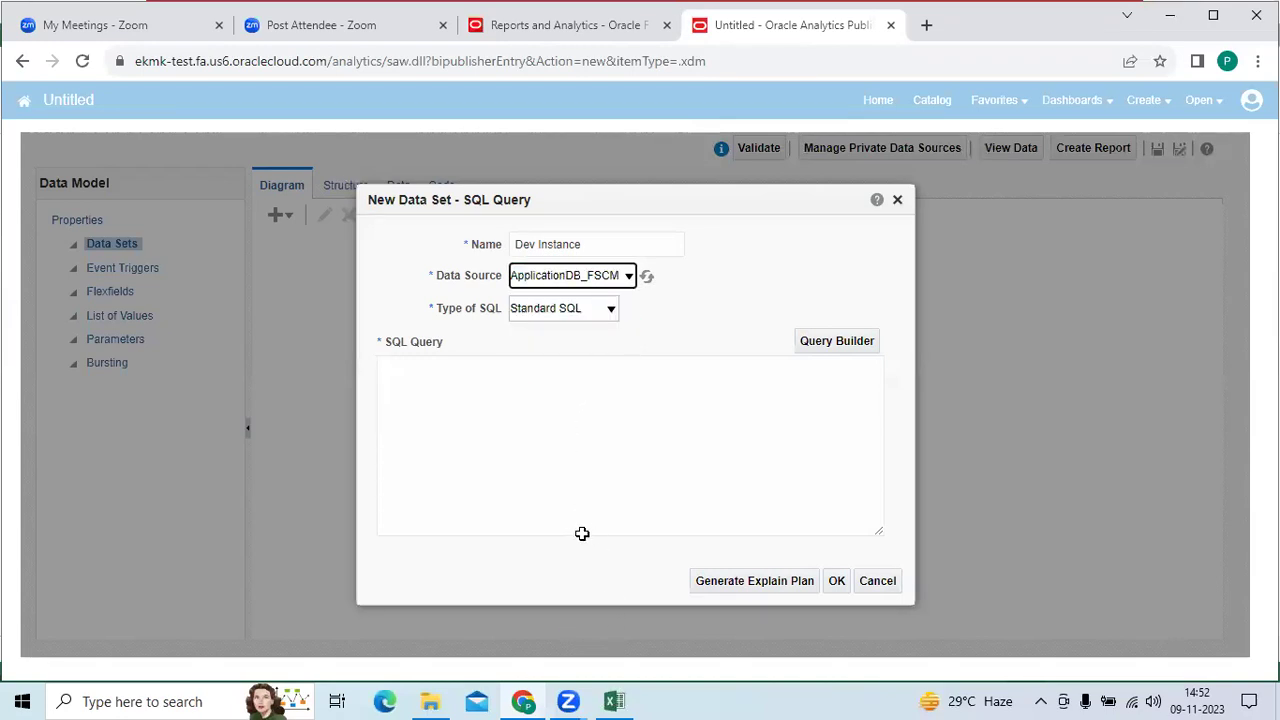
Step: Switch to Excel and review the query in B10 and the Invoice ID notes in B6 to B8
key("alt+Tab")
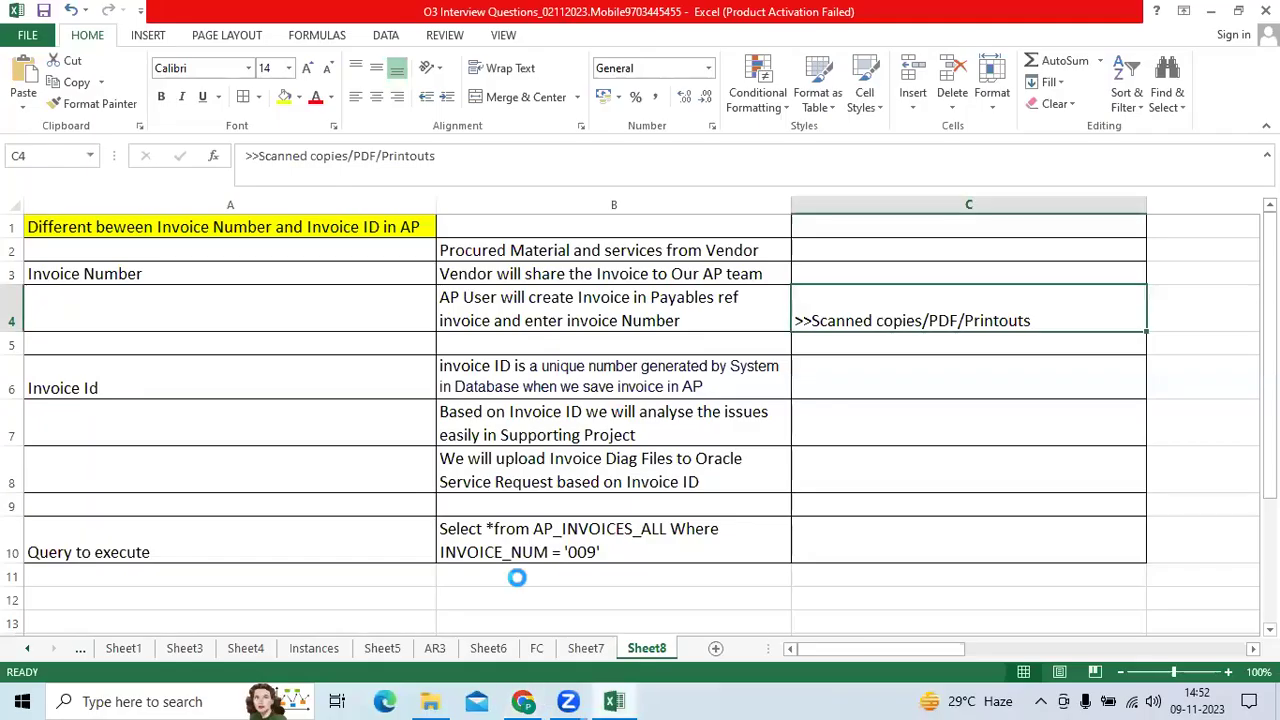
left_click(591, 552)
key("ctrl+c")
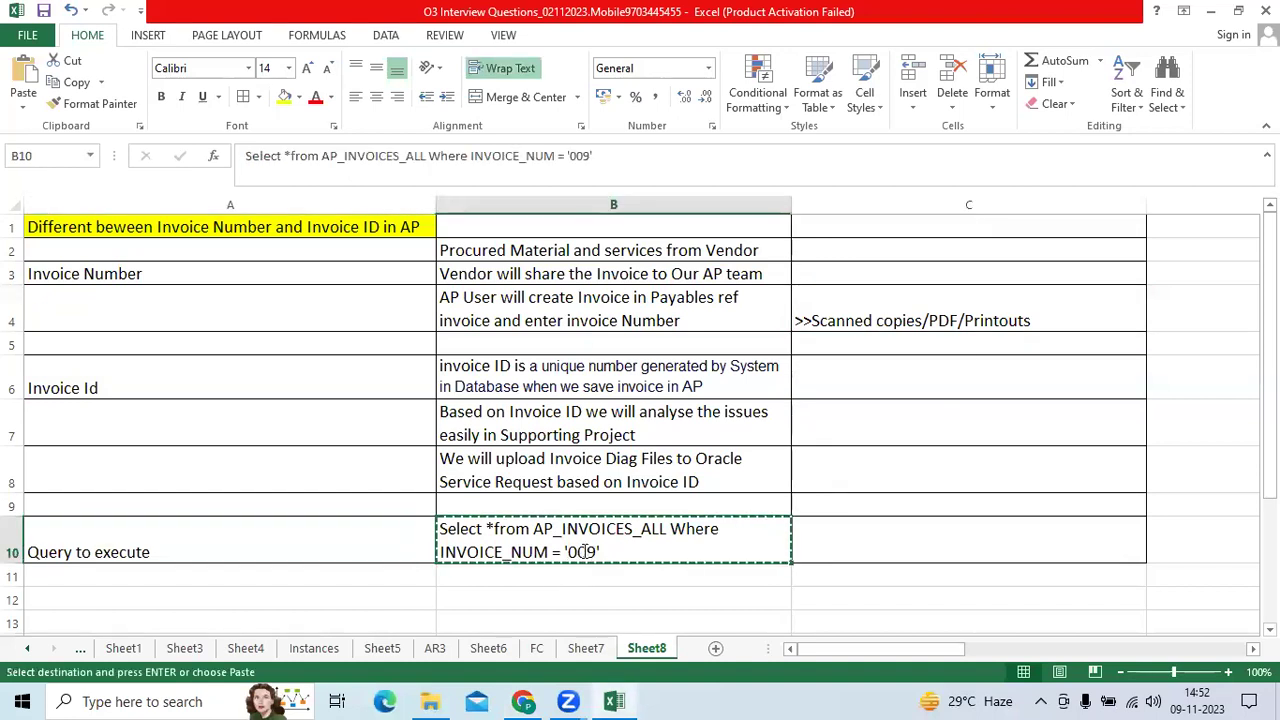
key("Escape")
double_click(593, 553)
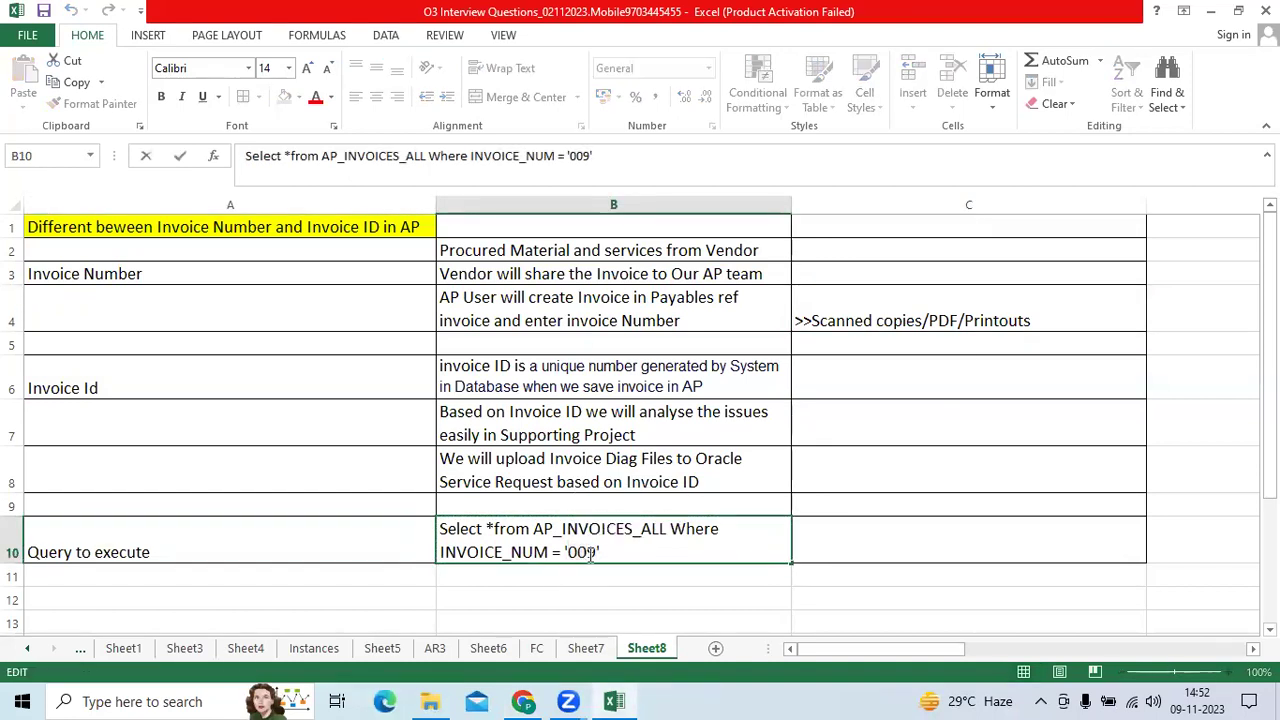
left_click(603, 595)
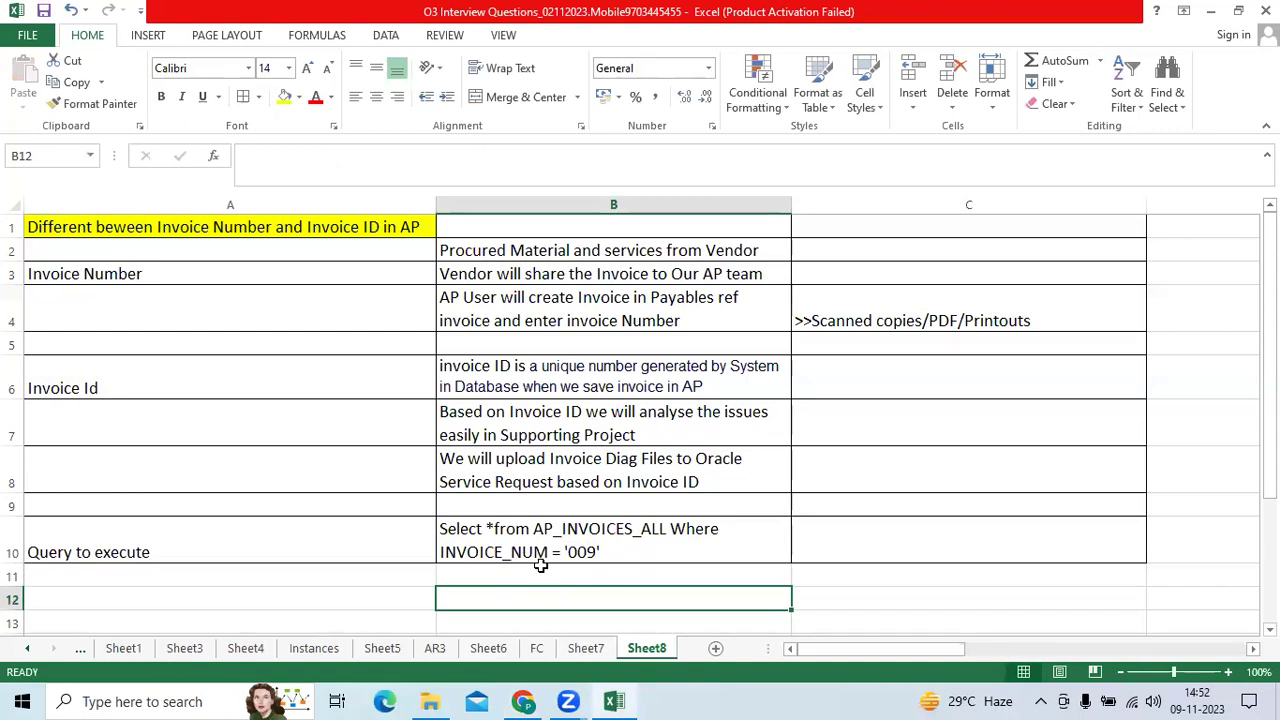
left_click(543, 551)
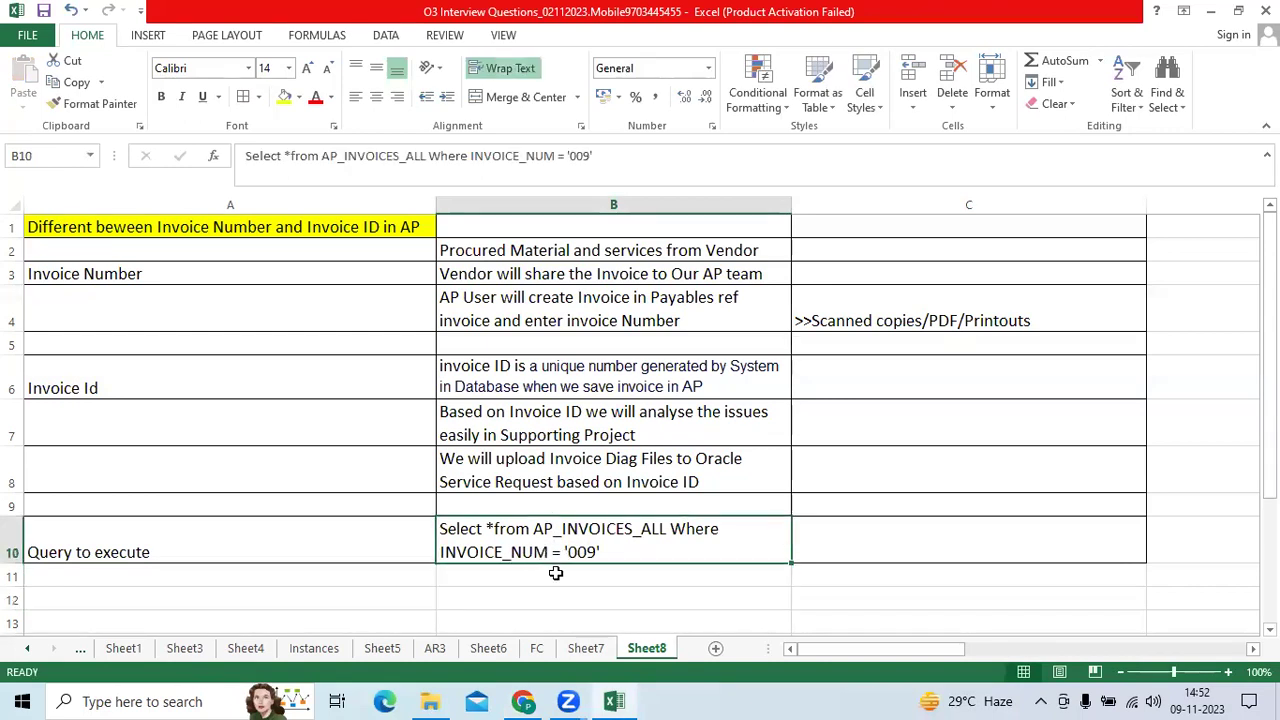
left_click(523, 376)
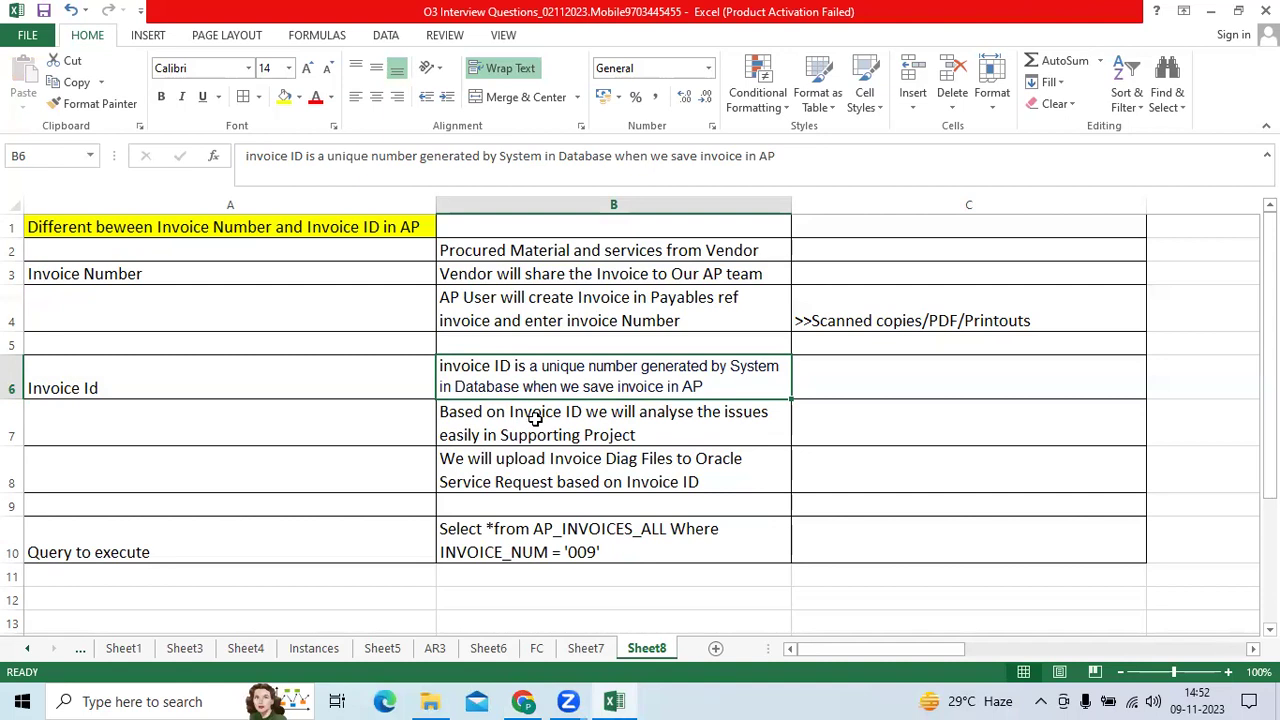
left_click(533, 428)
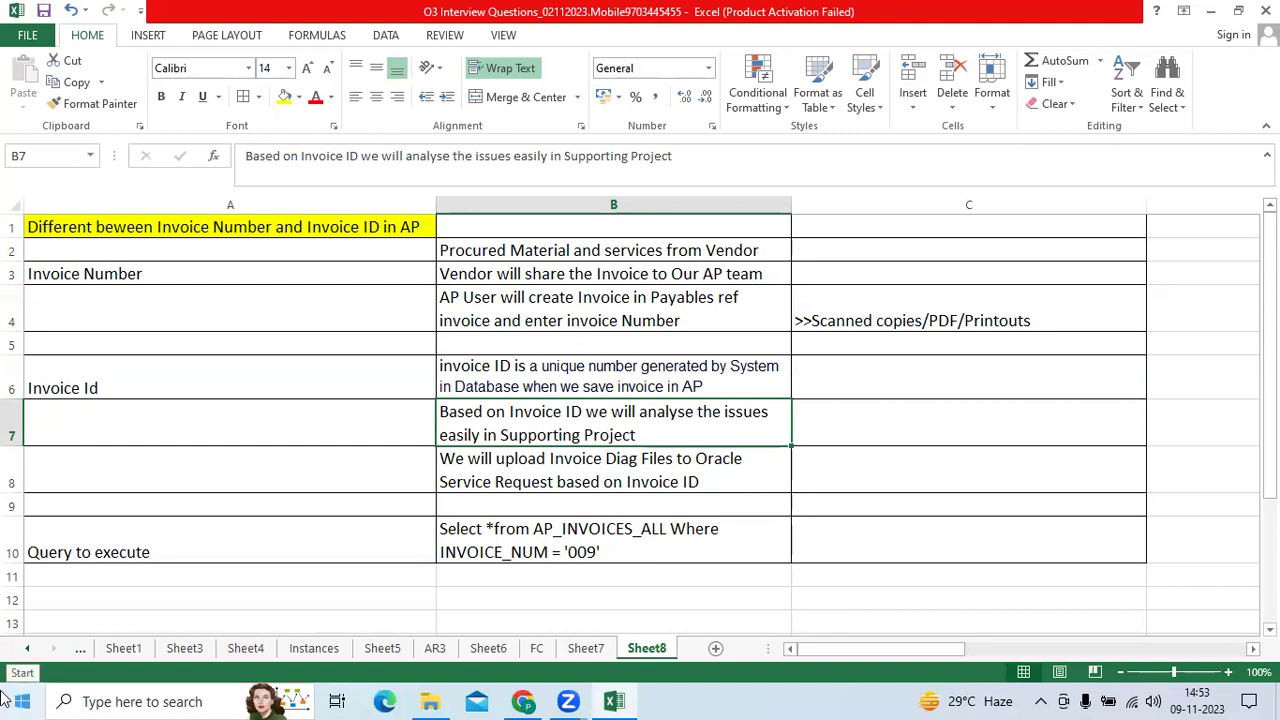
left_click(606, 466)
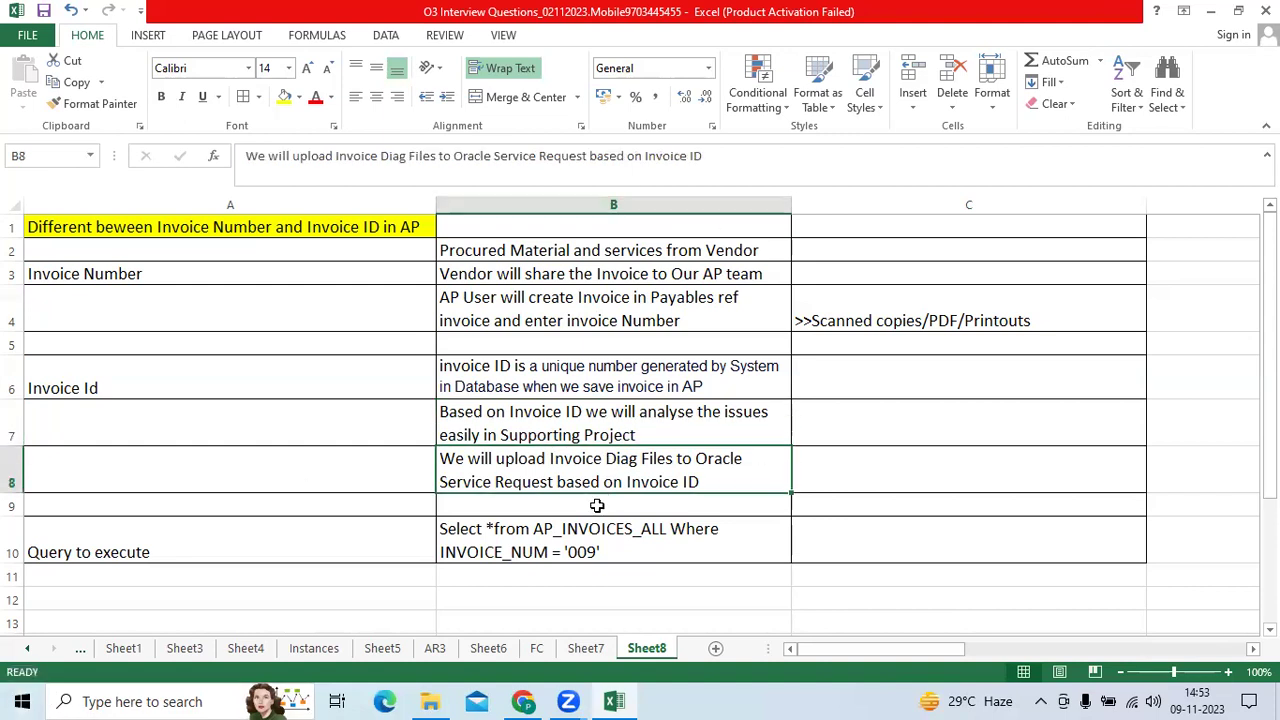
left_click(614, 434)
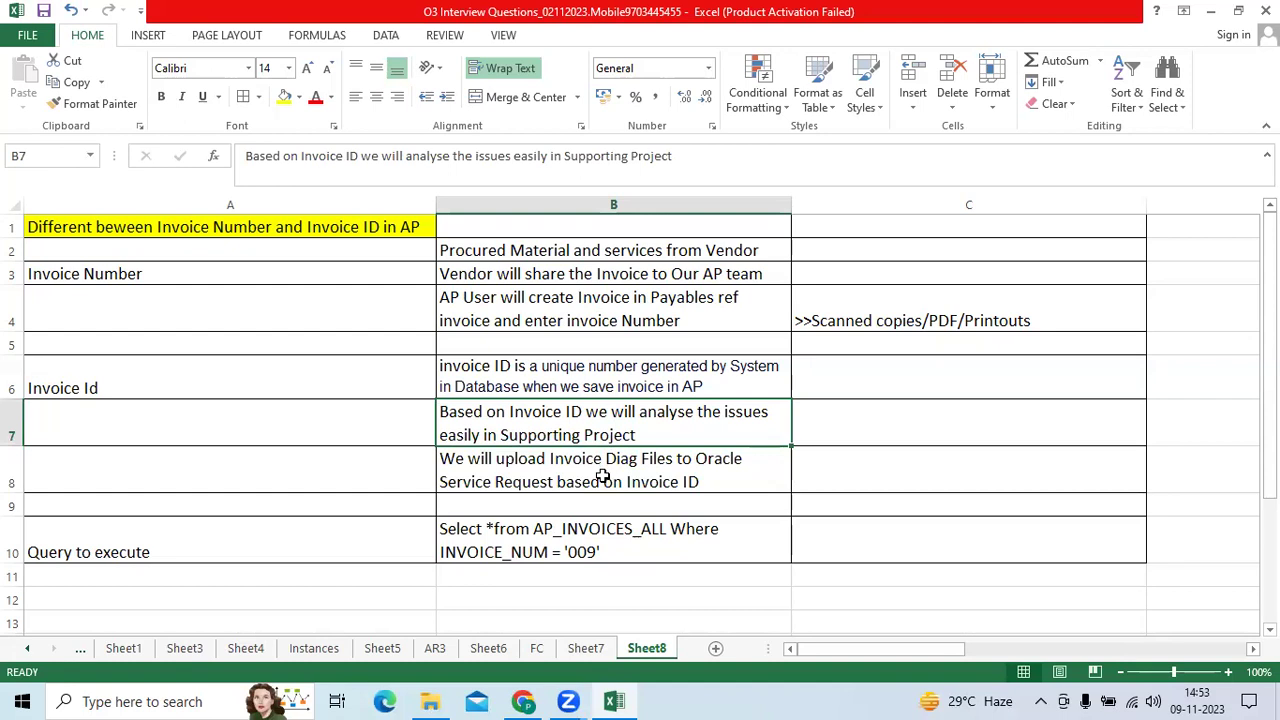
left_click(605, 482)
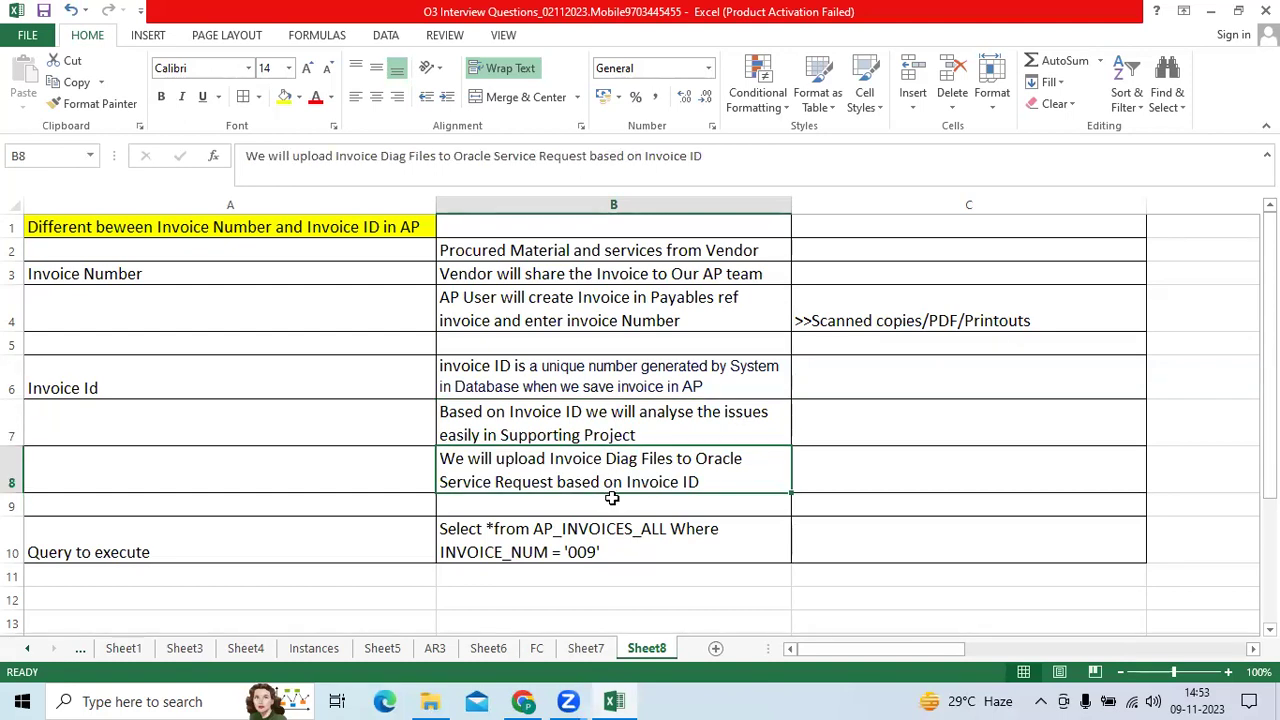
Step: Copy the AP_INVOICES_ALL query from B10 into the data set's SQL query in Chrome and create the data set
left_click(740, 551)
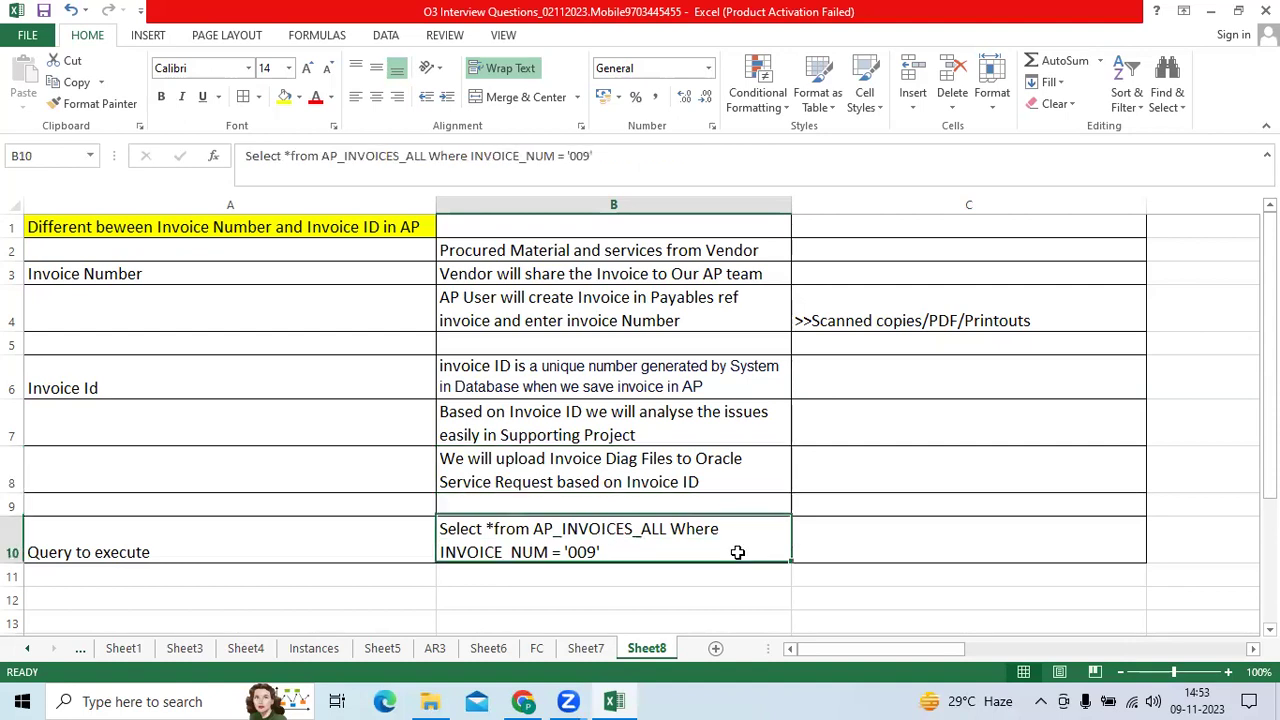
key("ctrl+c")
key("alt+Tab")
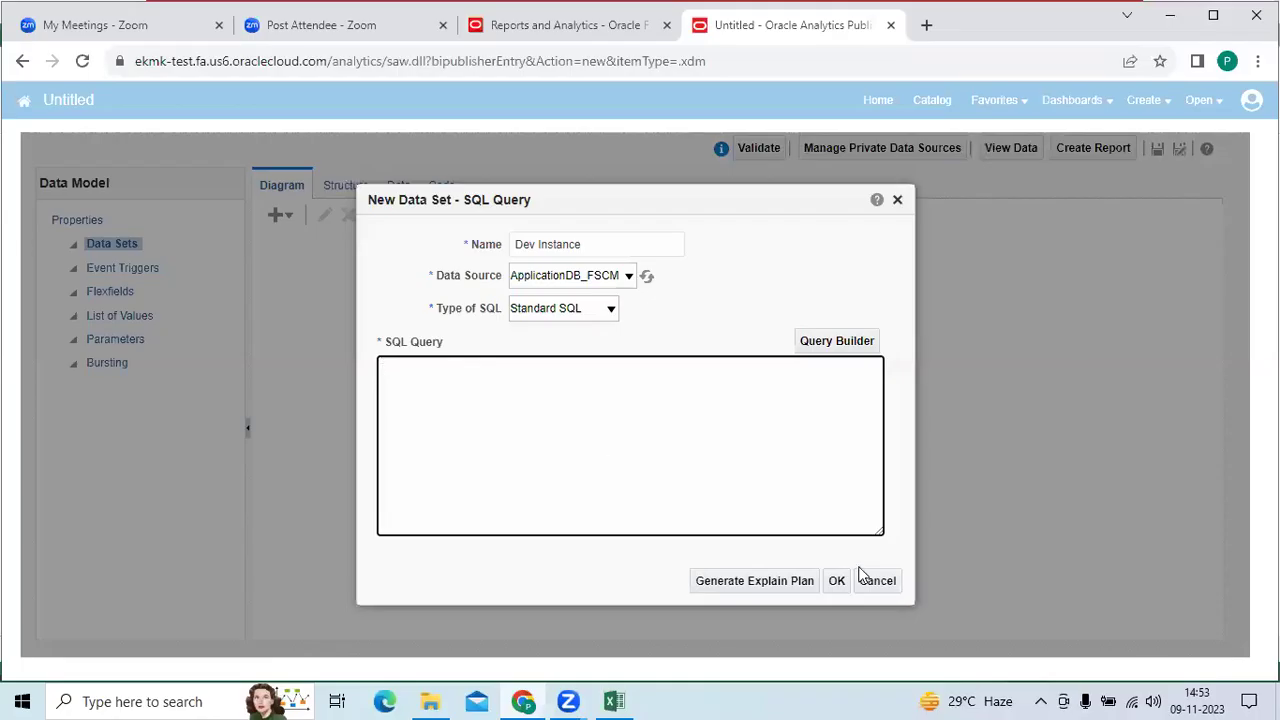
key("ctrl+v")
left_click(848, 585)
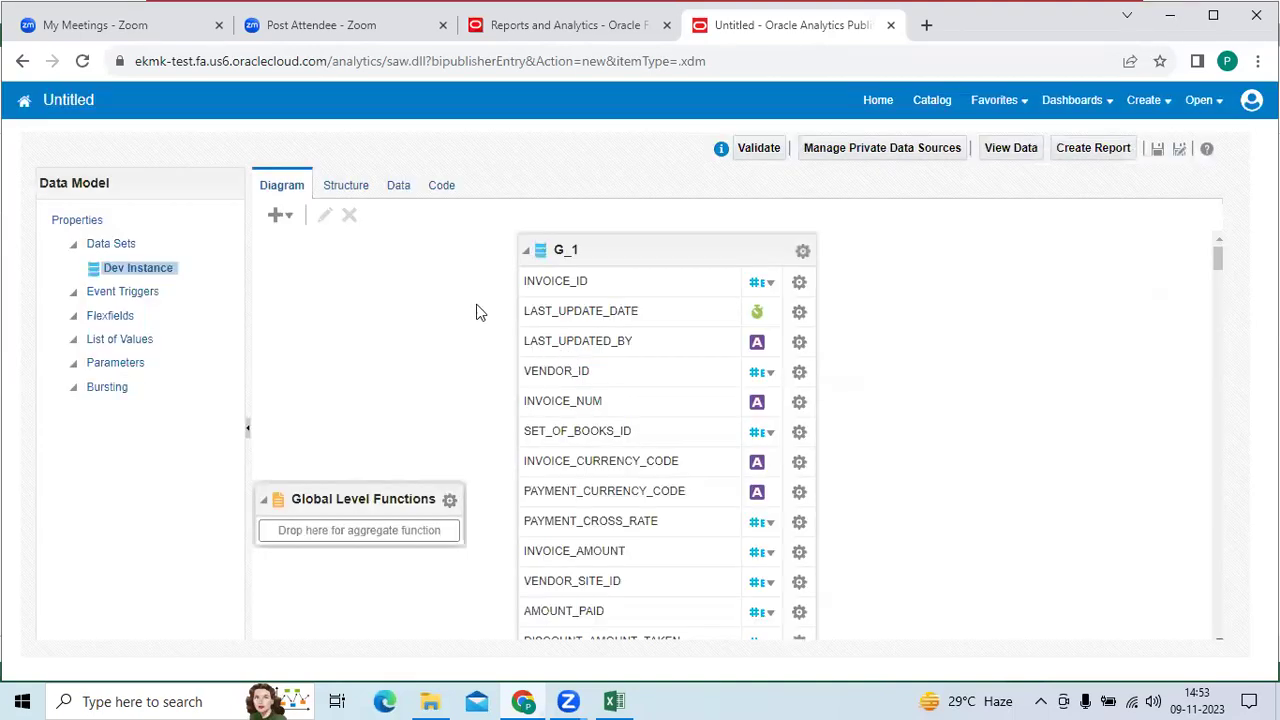
Step: Inspect the data model's structure, view 5 rows of its data and highlight the first record's INVOICE_ID value
left_click(368, 188)
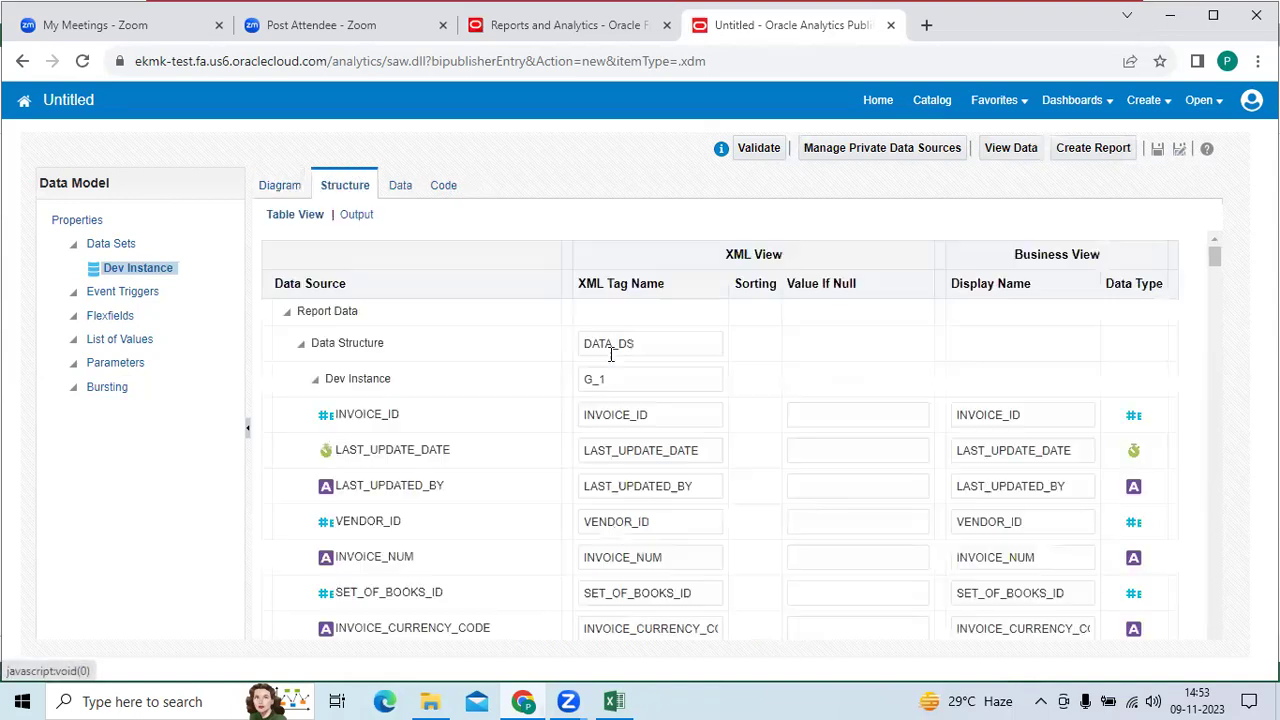
left_click(403, 187)
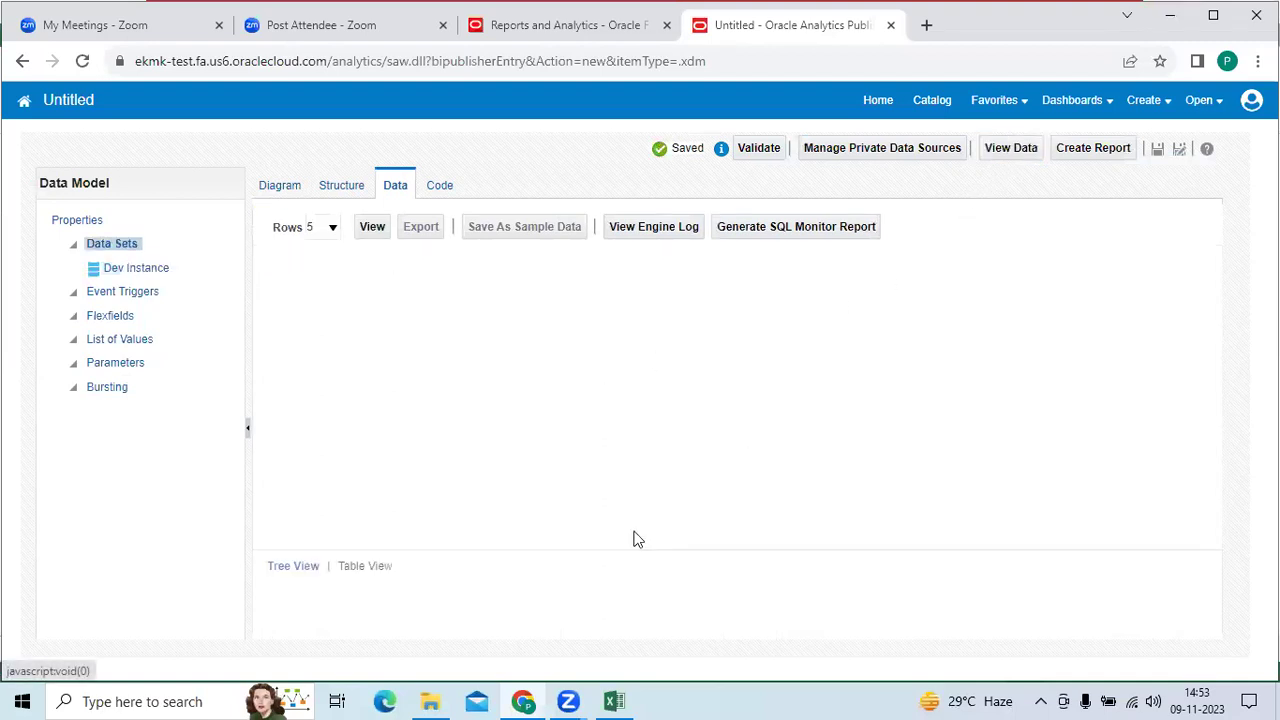
left_click(370, 229)
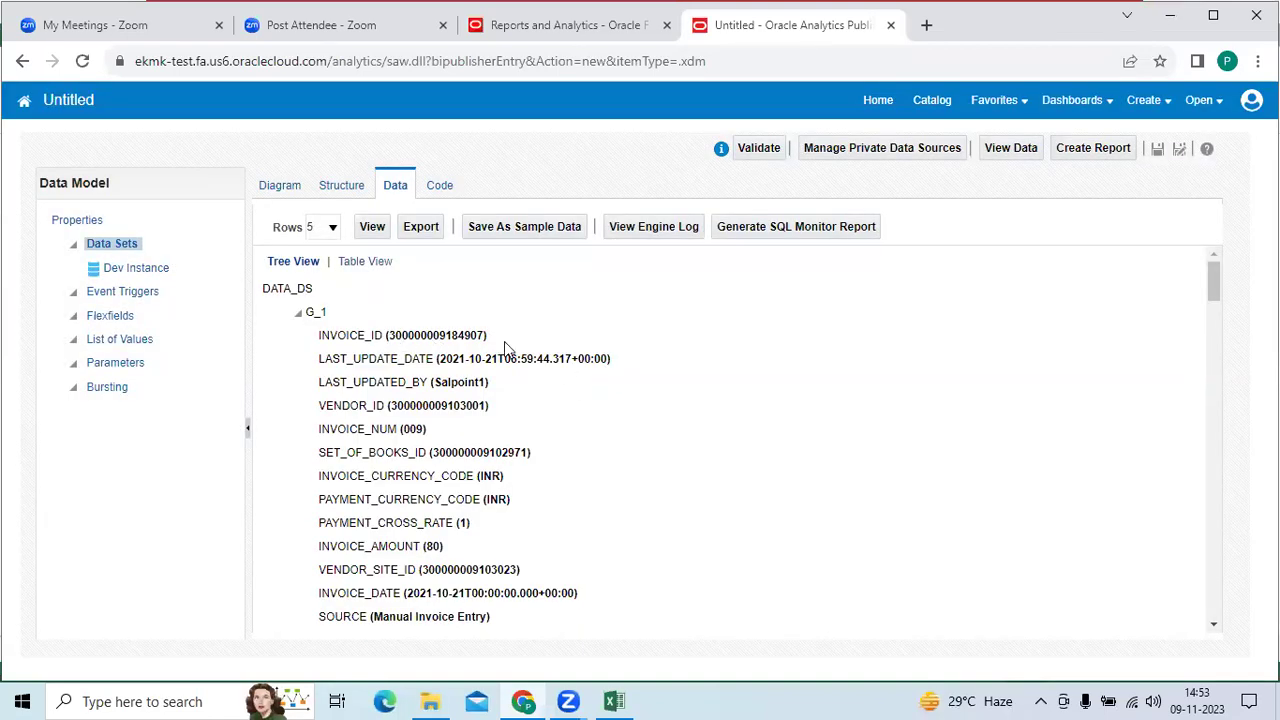
left_click_drag(390, 337, 482, 348)
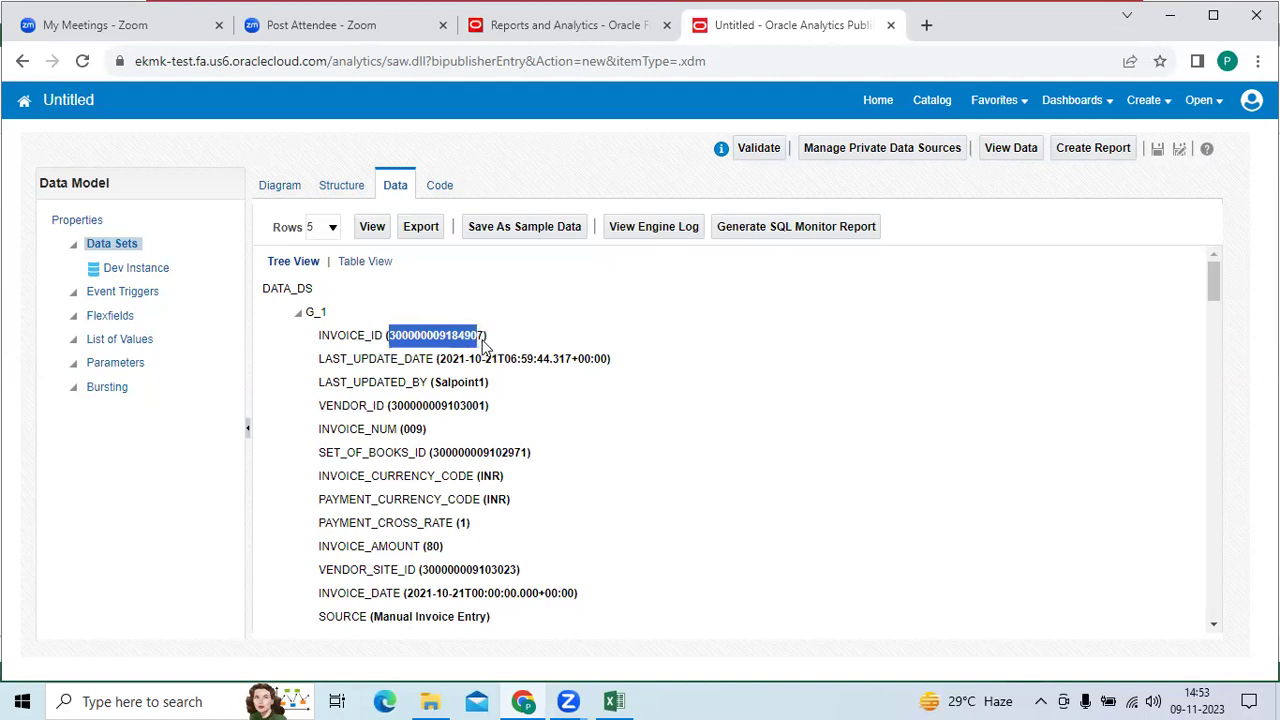
Step: Switch to Excel and paste the first record's copied INVOICE_ID value into C10, beside the query in B10
left_click(594, 617)
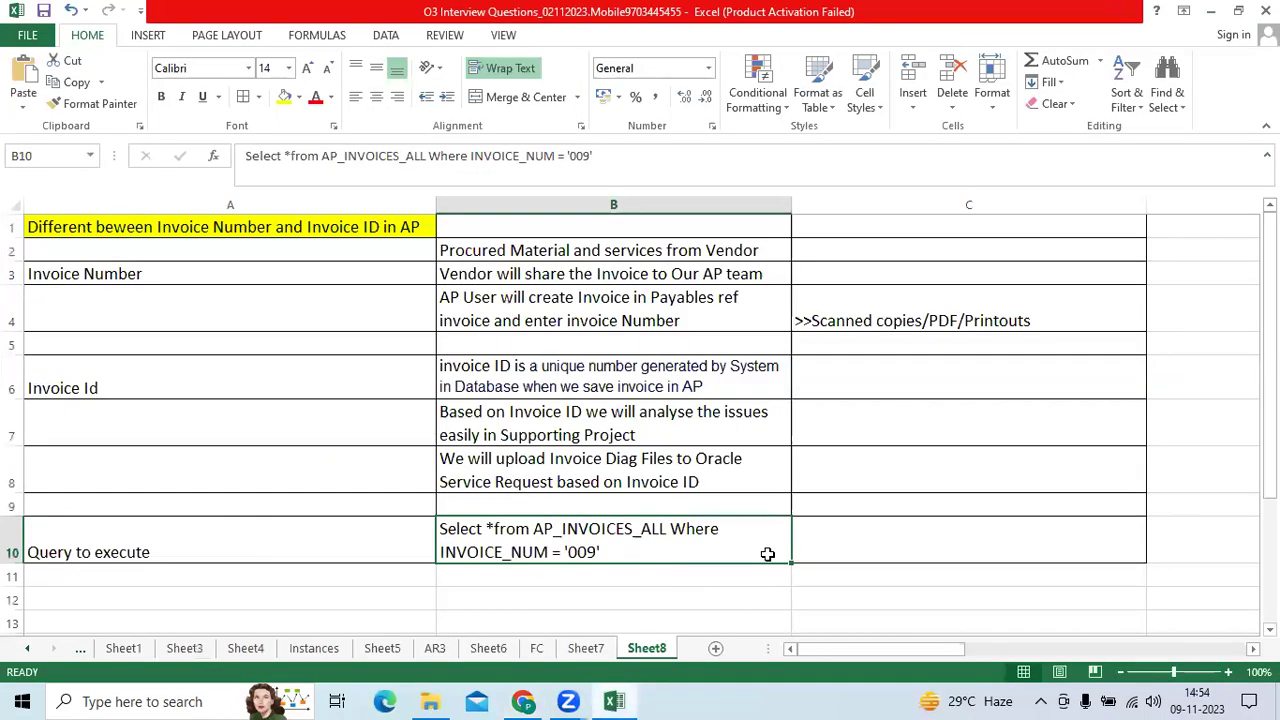
left_click(844, 564)
key("ctrl+v")
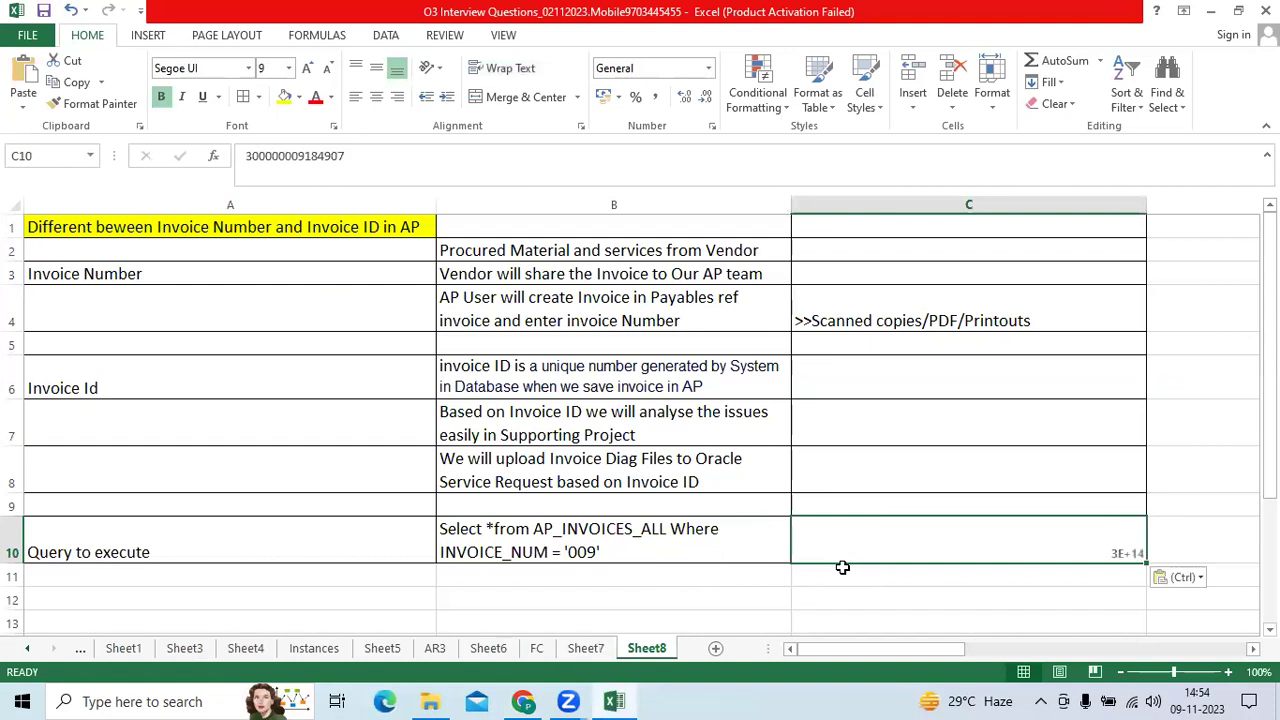
key("alt+Tab")
key("alt+Tab")
left_click(741, 557)
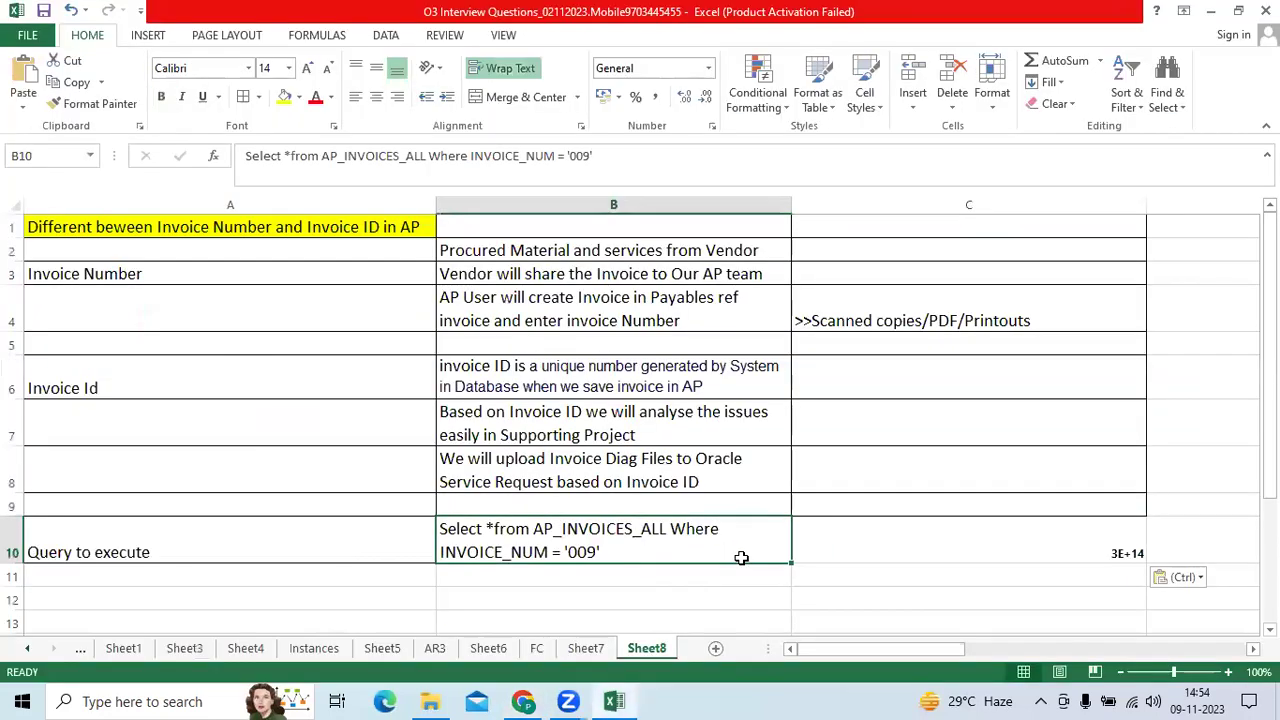
Step: Switch back to Chrome and review the first record's invoice fields in the data model's tree view
key("alt+Tab")
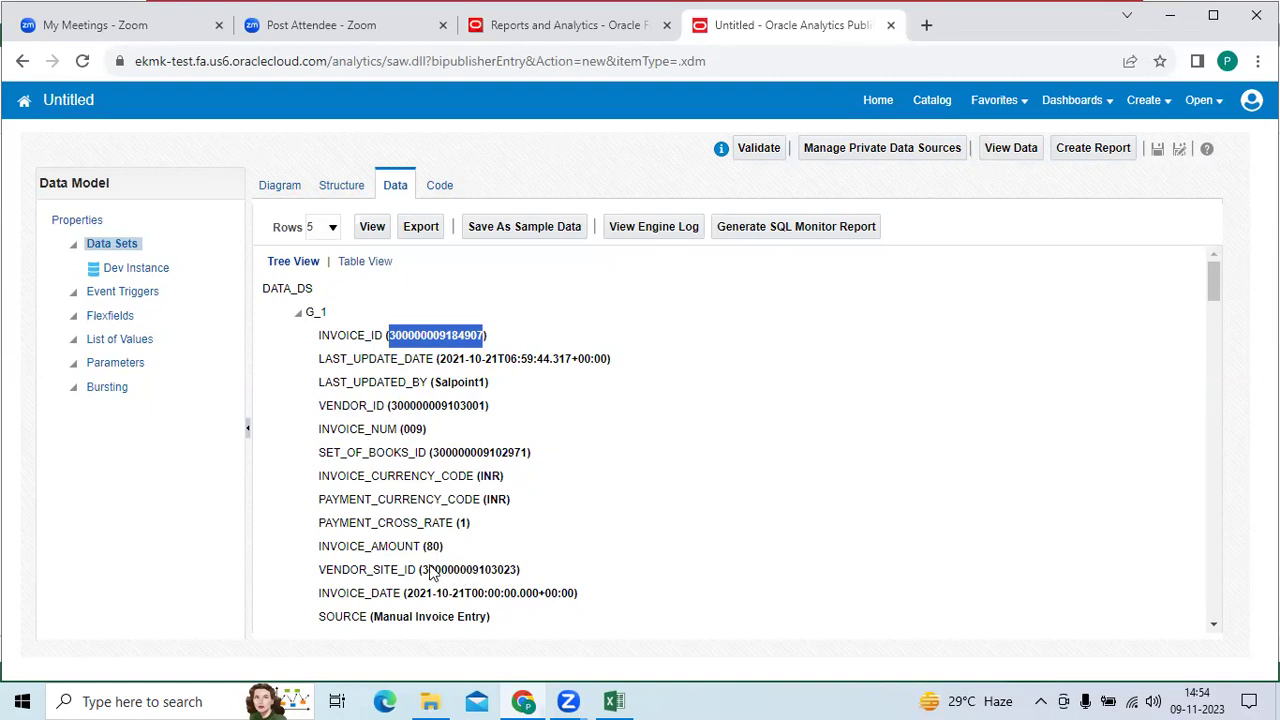
scroll(480, 567, "down", 2)
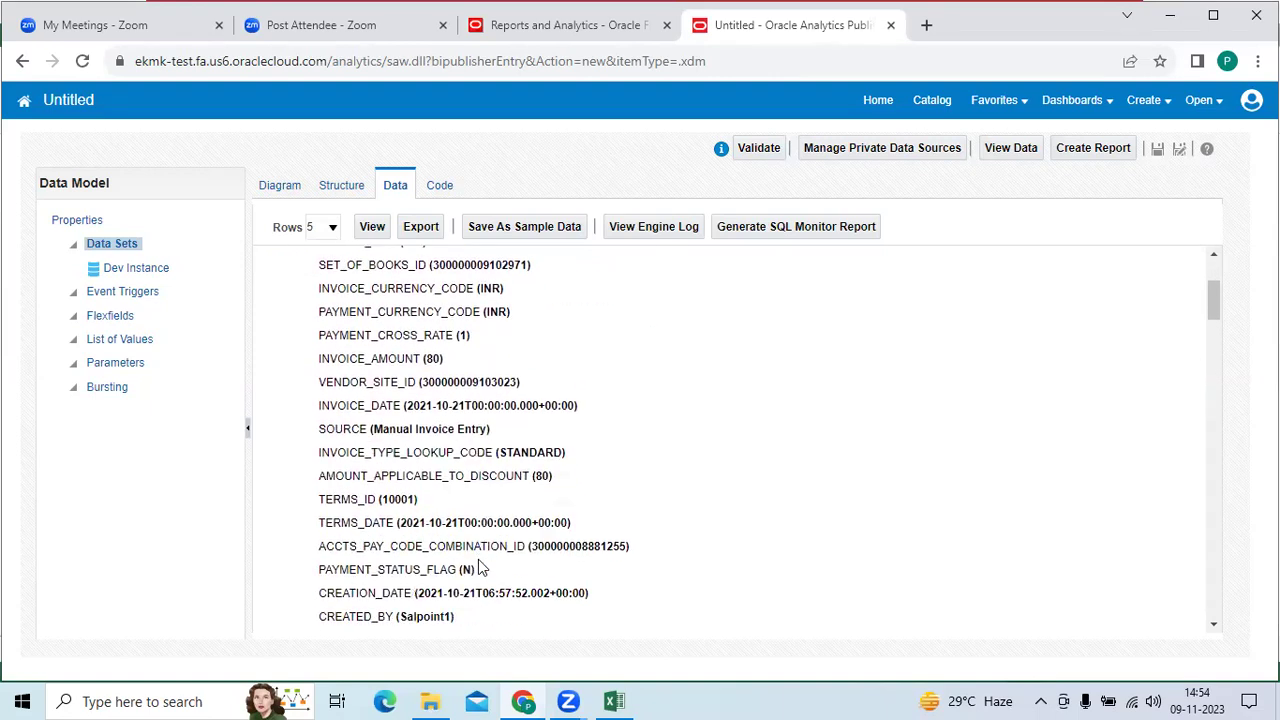
scroll(480, 567, "up", 2)
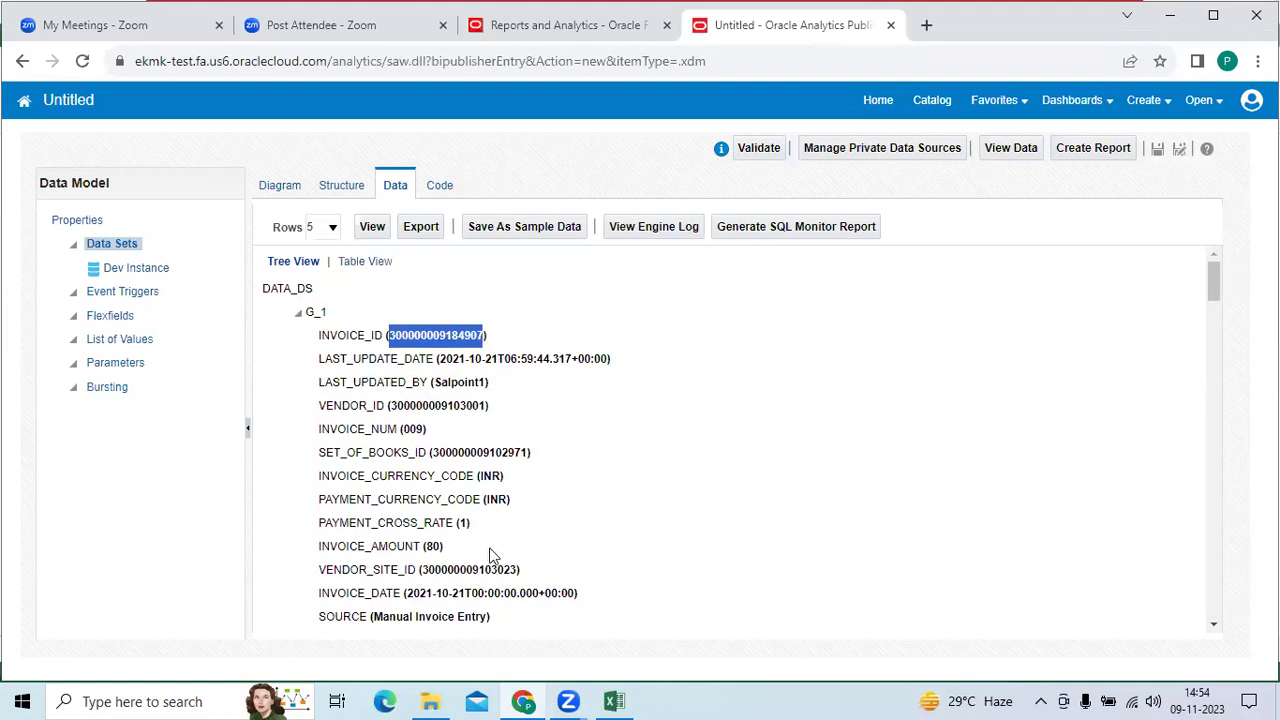